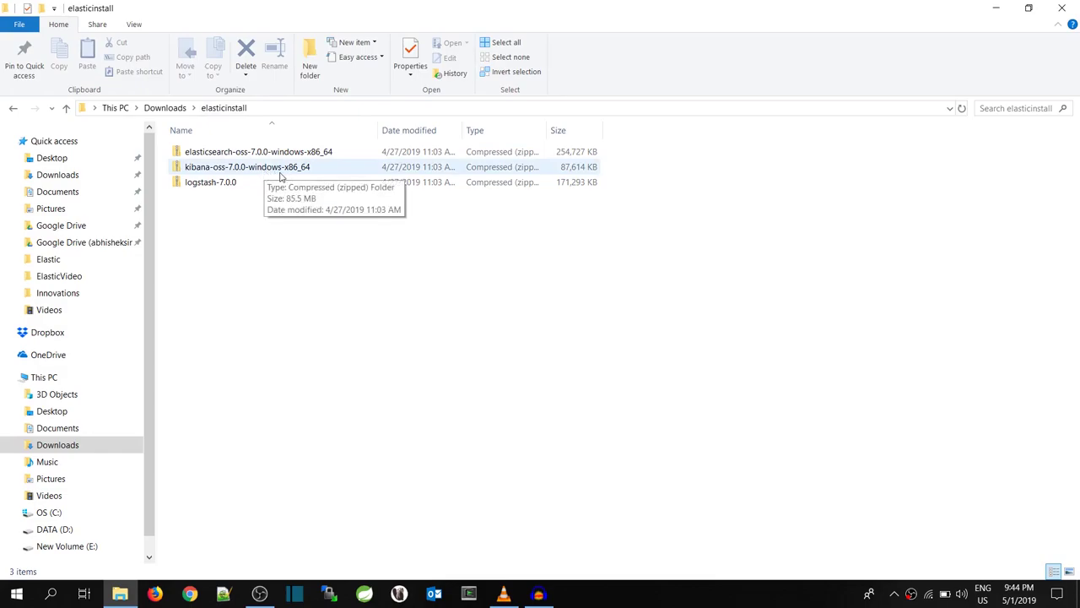
# - Extract the elasticsearch archive with 7-Zip into its own elasticsearch-oss folder
pyautogui.click(264, 153)
pyautogui.click(211, 169)
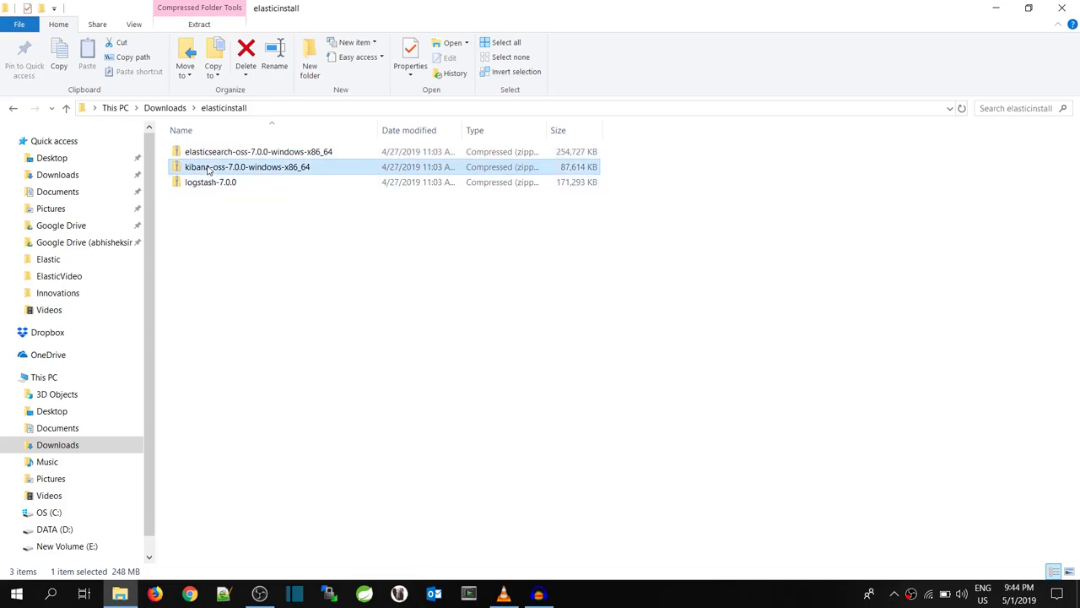
pyautogui.click(219, 183)
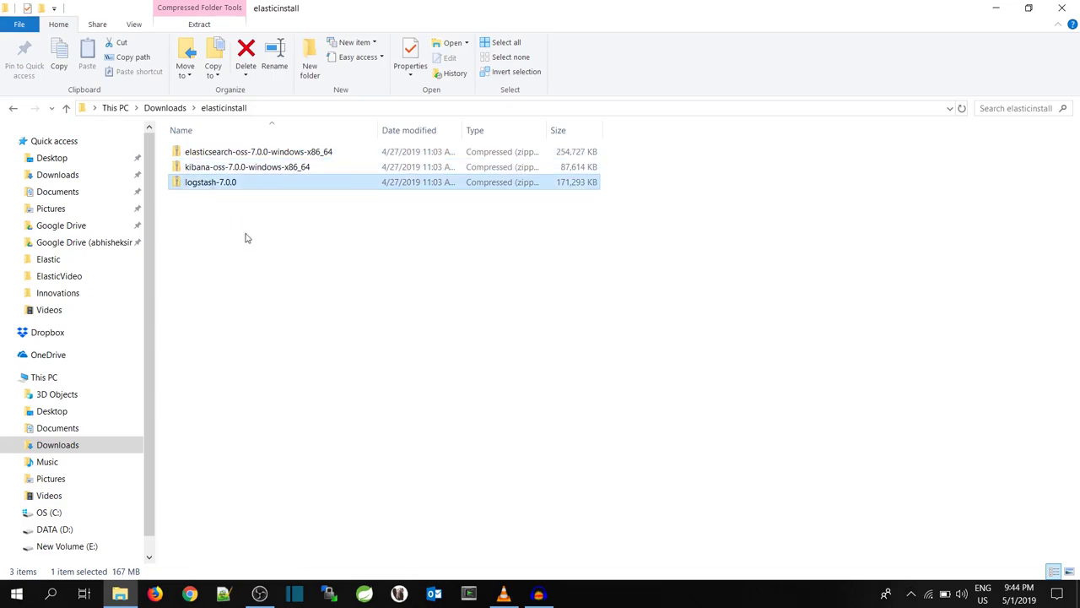
pyautogui.click(222, 155)
pyautogui.rightClick(221, 156)
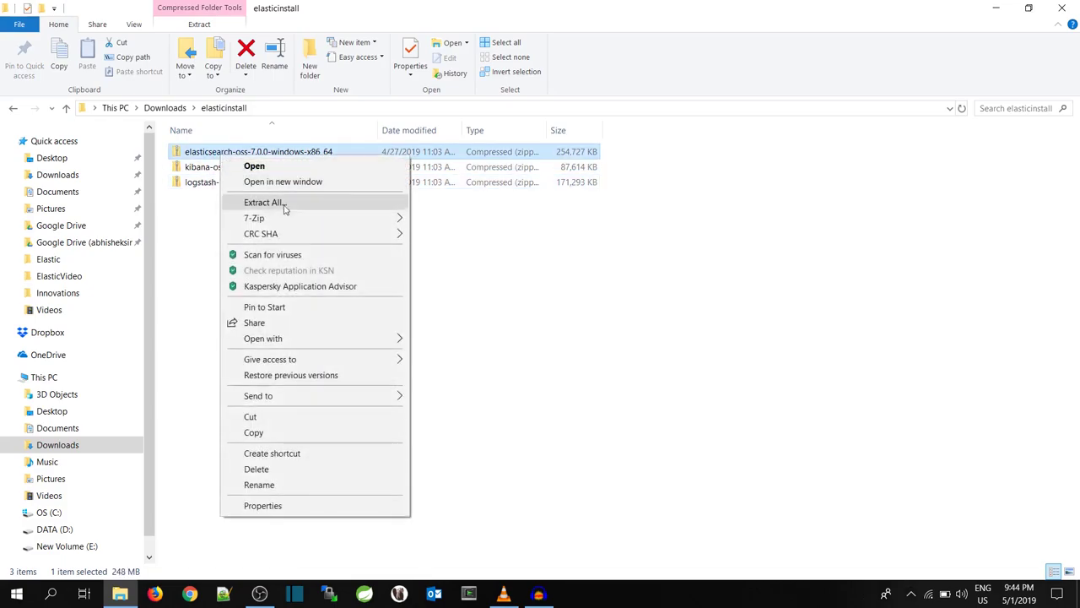
pyautogui.moveTo(355, 218)
pyautogui.click(509, 284)
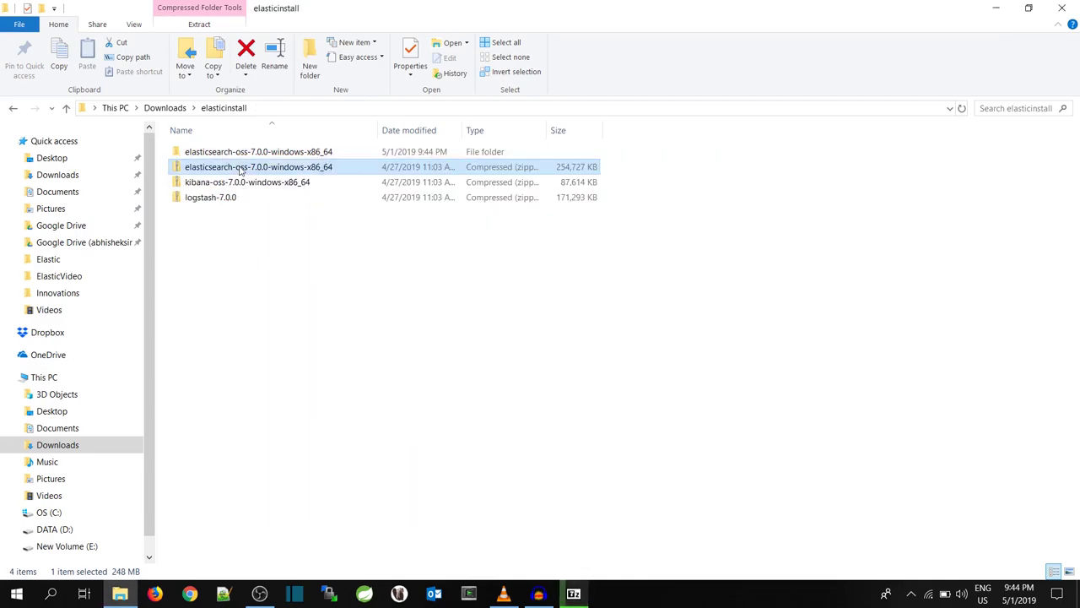
# - Extract the kibana archive into its own kibana-oss folder
pyautogui.rightClick(242, 172)
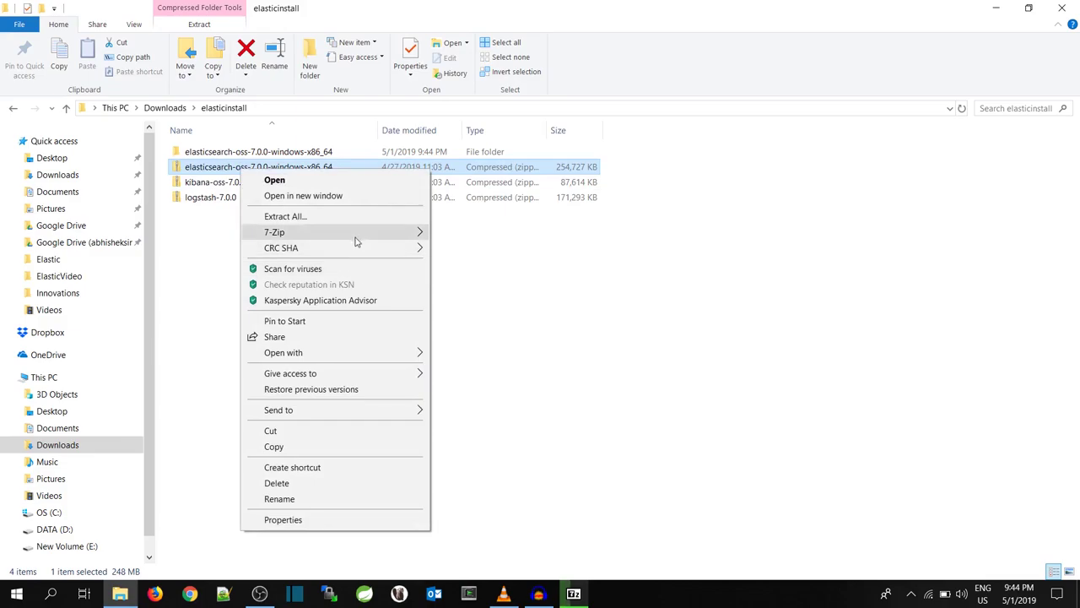
pyautogui.moveTo(413, 233)
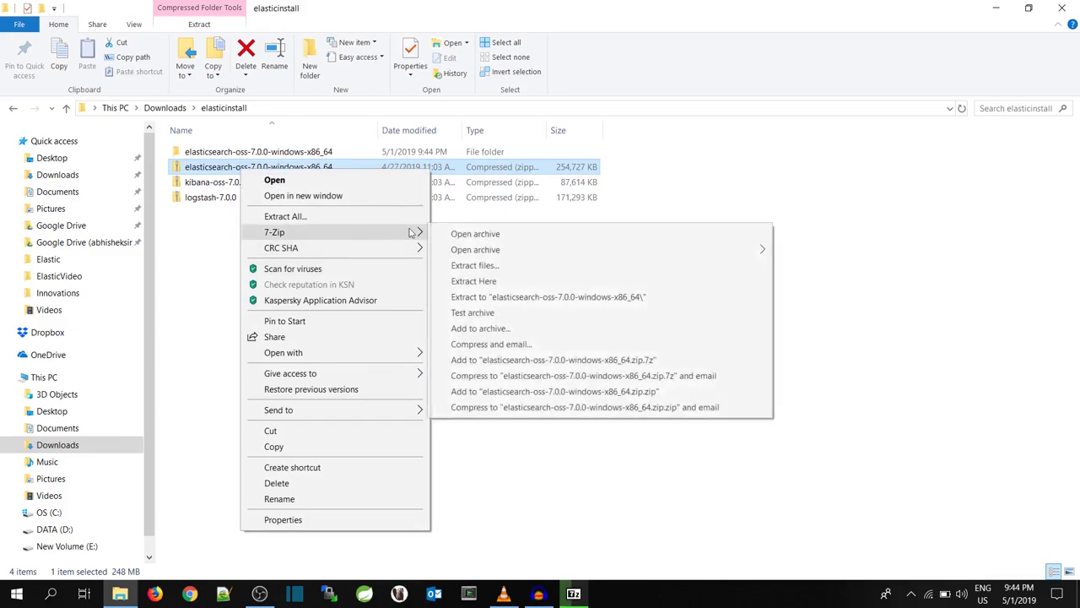
pyautogui.click(197, 239)
pyautogui.rightClick(205, 188)
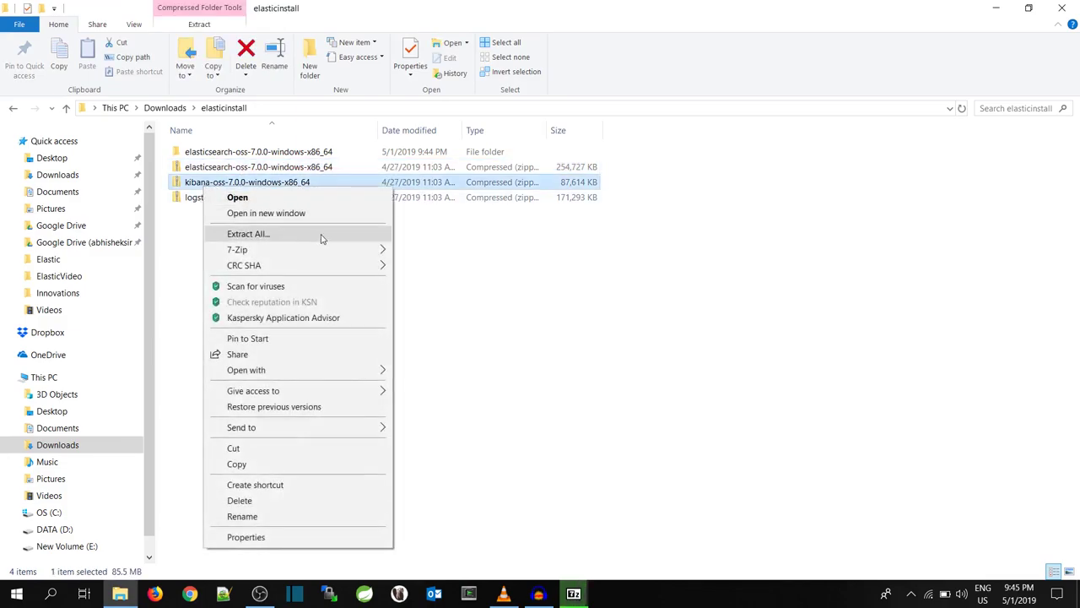
pyautogui.moveTo(354, 250)
pyautogui.click(448, 319)
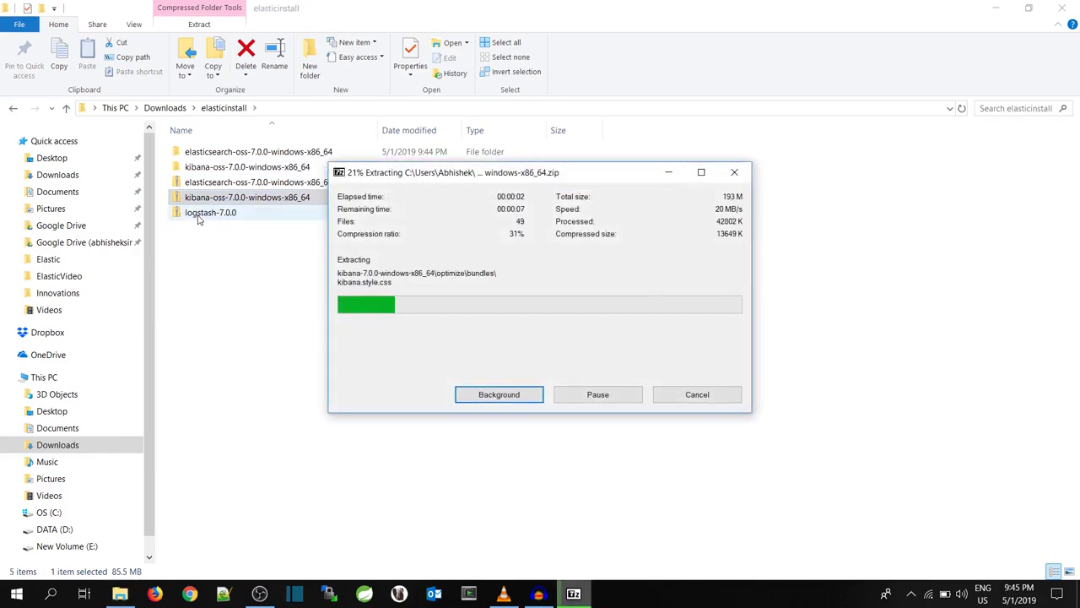
# - Extract the logstash-7.0.0 archive into its own logstash-7.0.0 folder
pyautogui.rightClick(210, 216)
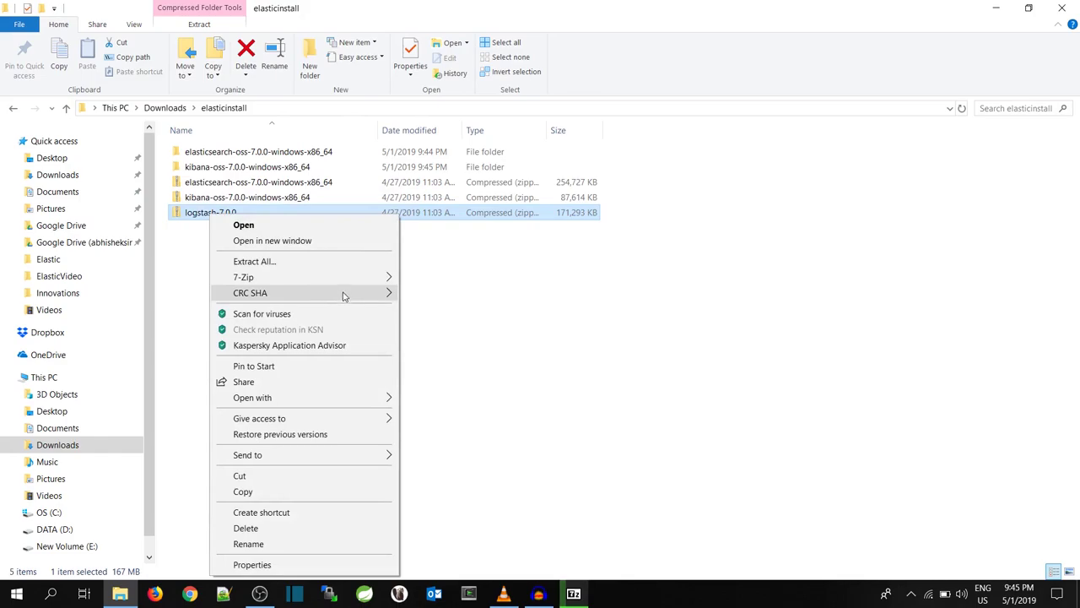
pyautogui.moveTo(362, 278)
pyautogui.click(482, 342)
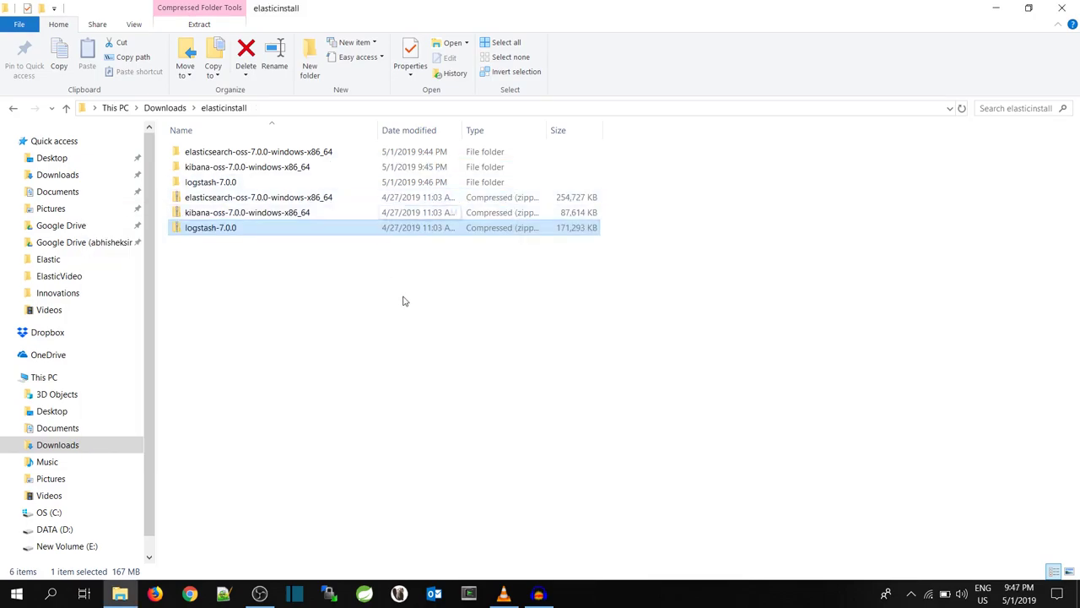
pyautogui.click(404, 301)
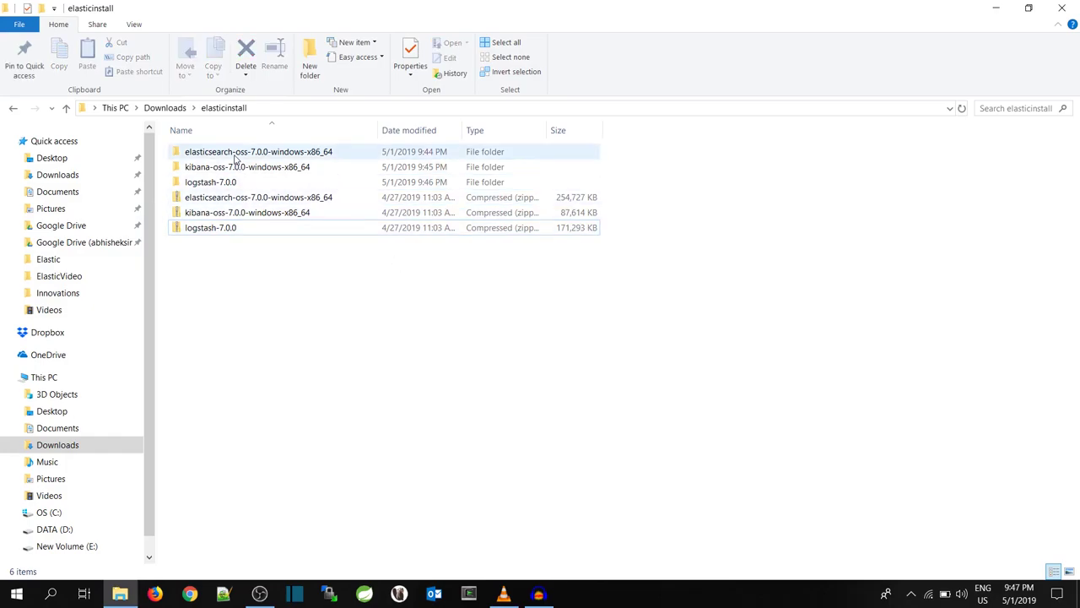
# - Open elasticsearch-oss-7.0.0-windows-x86_64 > elasticsearch-7.0.0 > bin
pyautogui.click(205, 158)
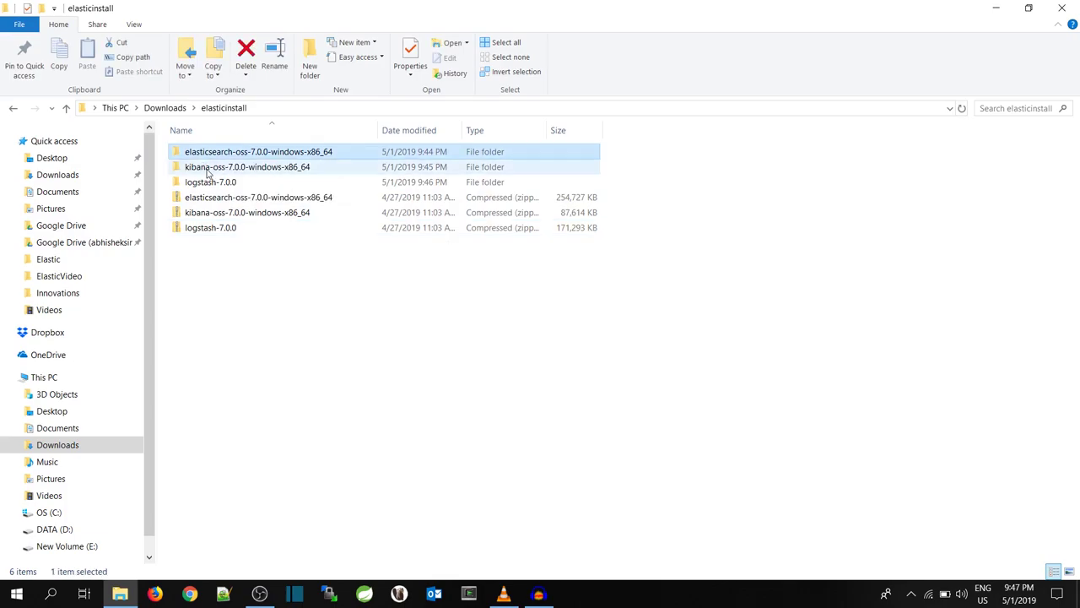
pyautogui.click(209, 182)
pyautogui.click(281, 265)
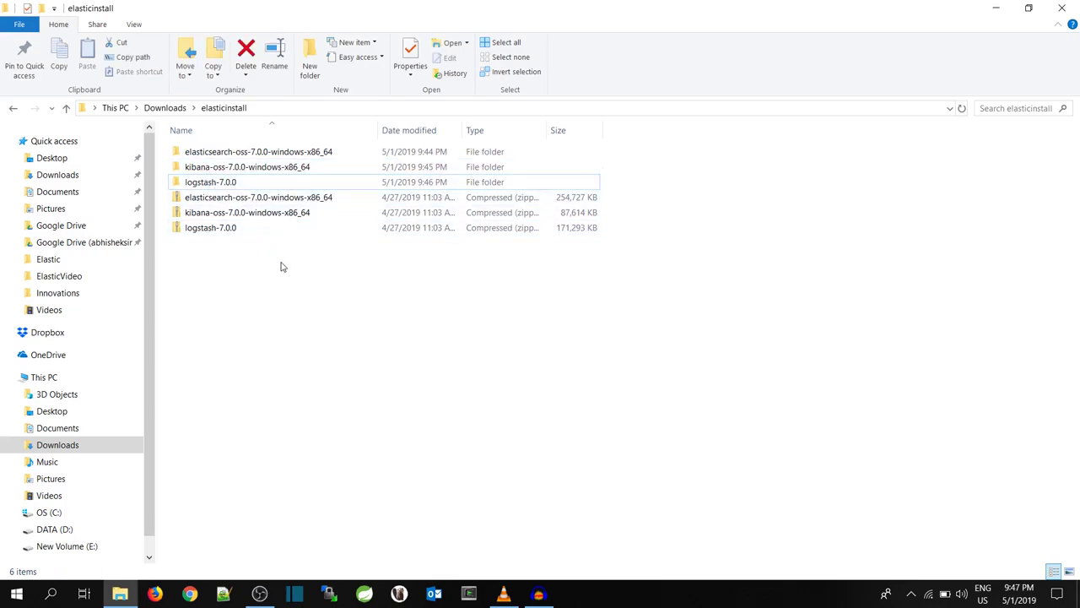
pyautogui.click(230, 156)
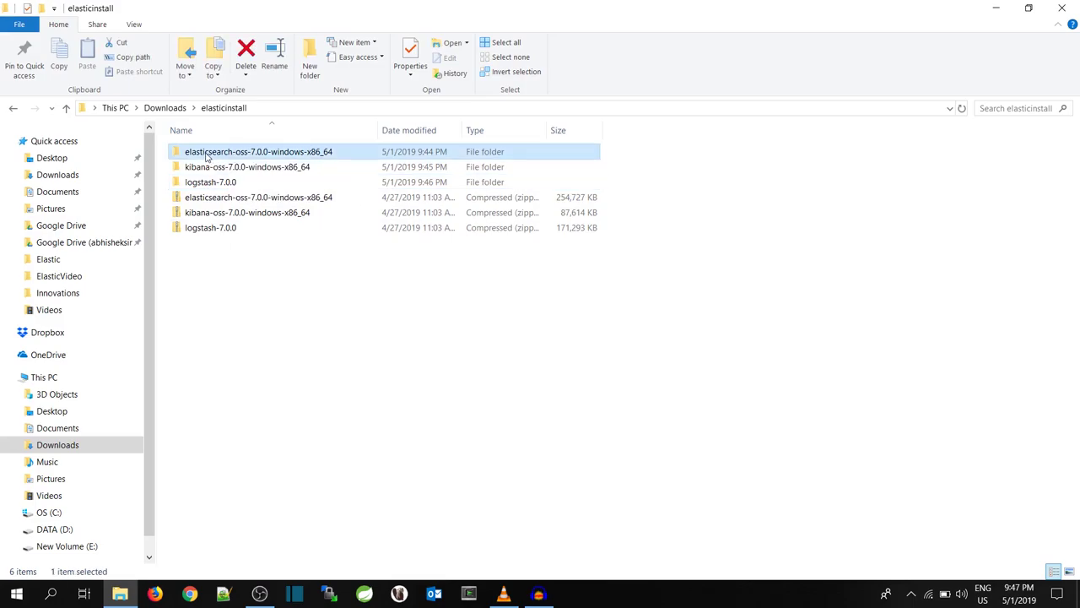
pyautogui.doubleClick(228, 156)
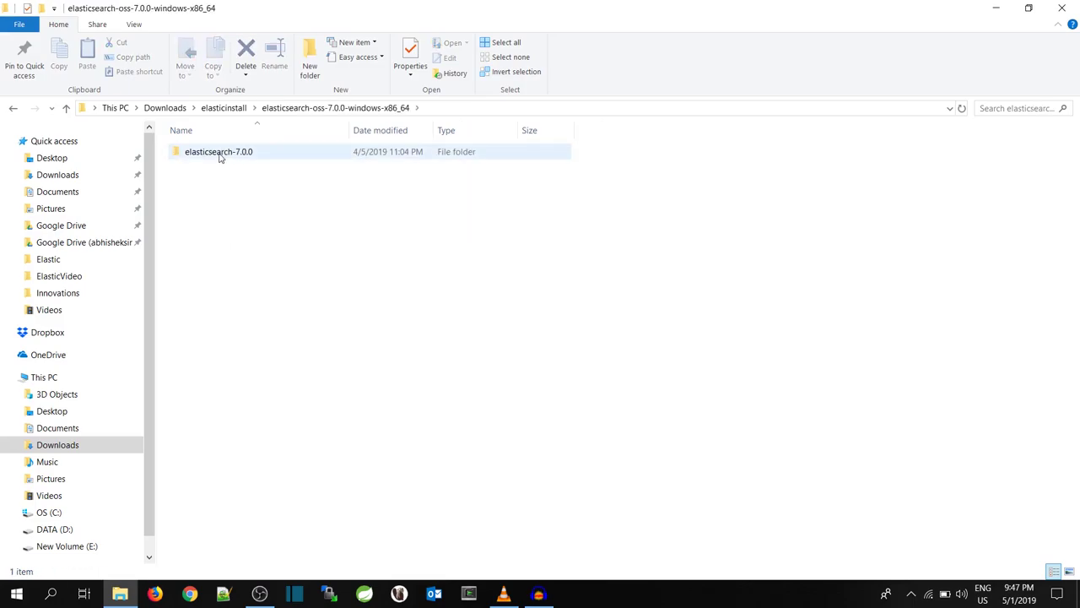
pyautogui.doubleClick(220, 155)
pyautogui.click(193, 155)
pyautogui.doubleClick(193, 156)
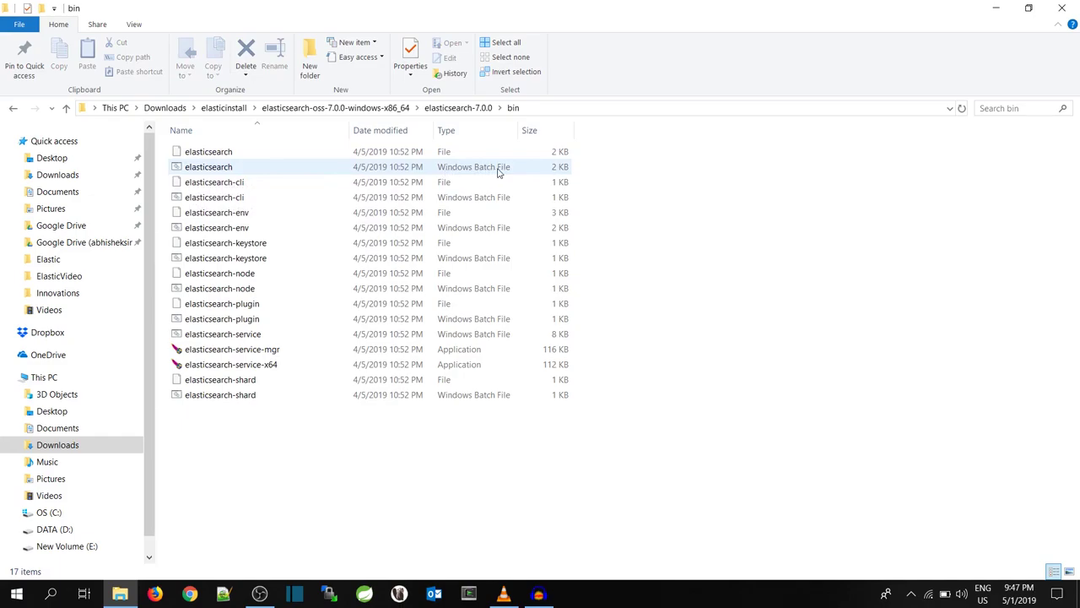
# - Run the elasticsearch batch file and confirm the node publishes at 127.0.0.1:9200
pyautogui.doubleClick(210, 167)
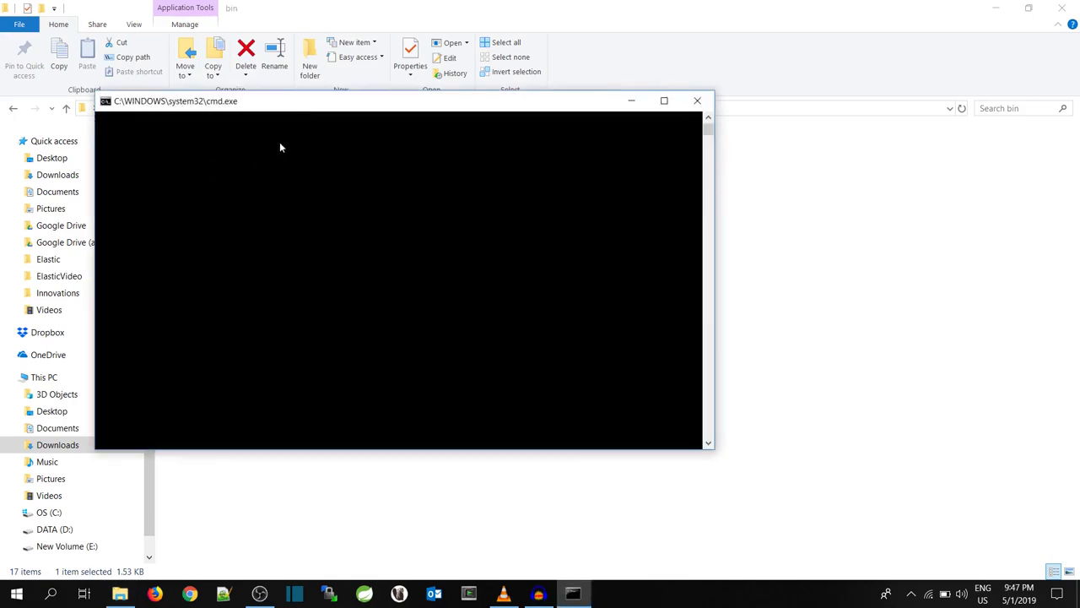
pyautogui.moveTo(448, 127); pyautogui.dragTo(612, 111)
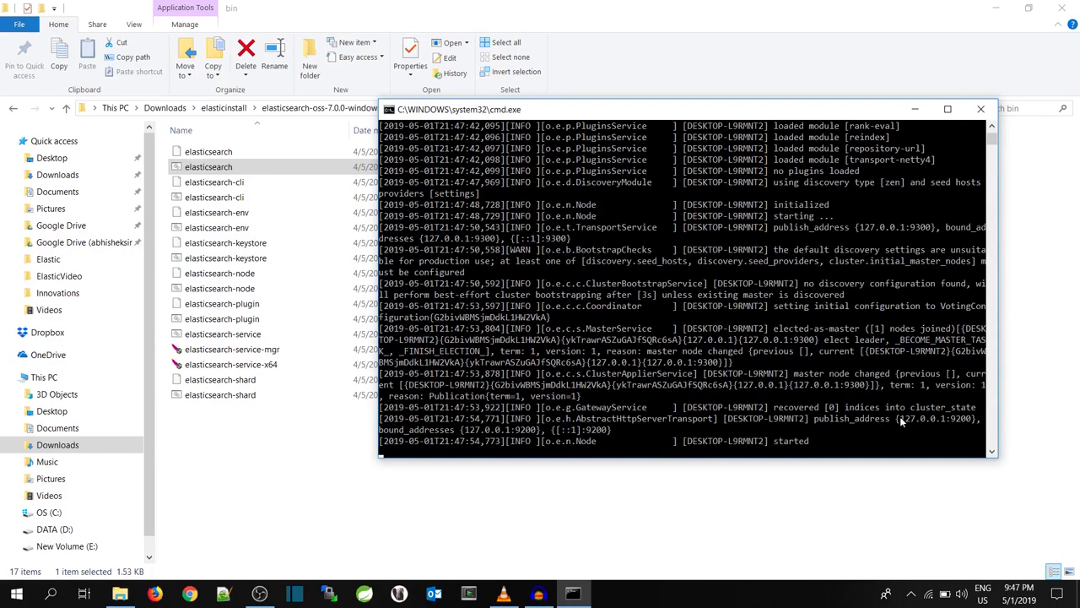
pyautogui.moveTo(901, 419); pyautogui.dragTo(969, 425)
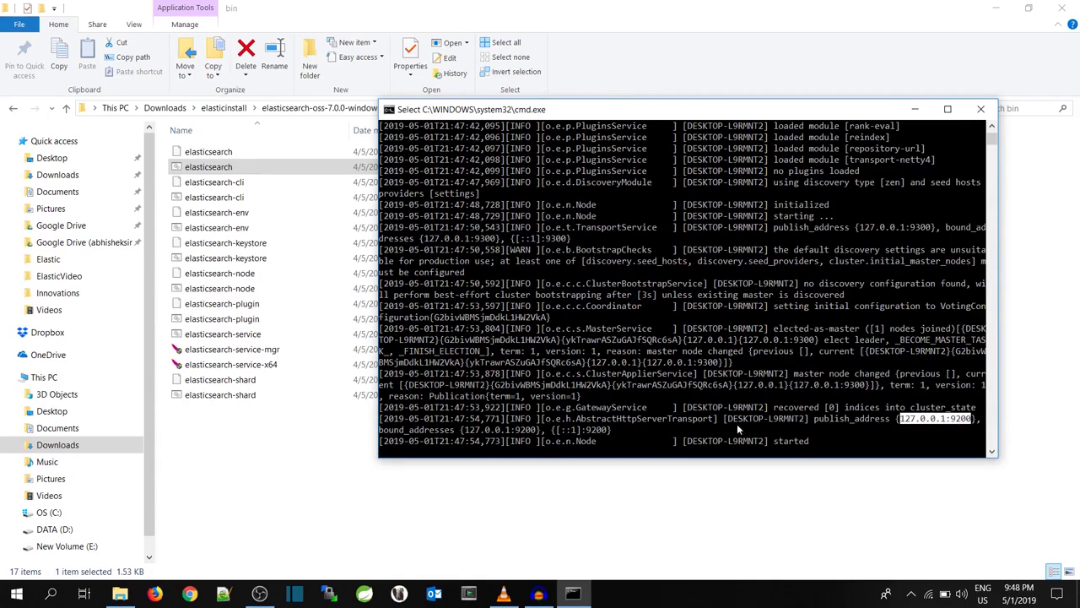
pyautogui.click(311, 483)
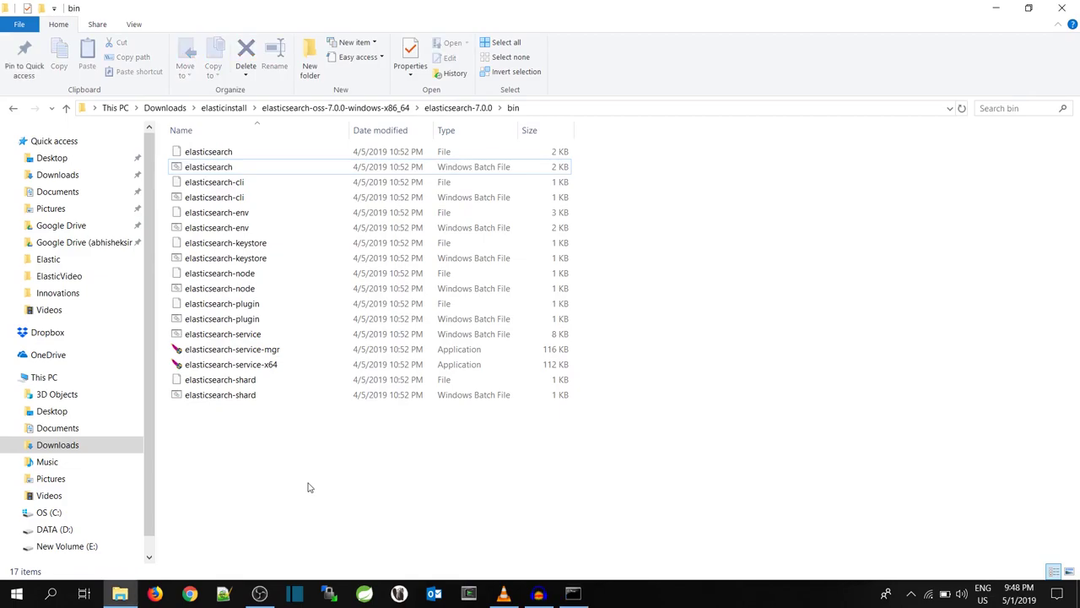
# - Open elasticsearch.yml from the elasticsearch-7.0.0 config folder in Notepad++
pyautogui.click(454, 108)
pyautogui.doubleClick(203, 169)
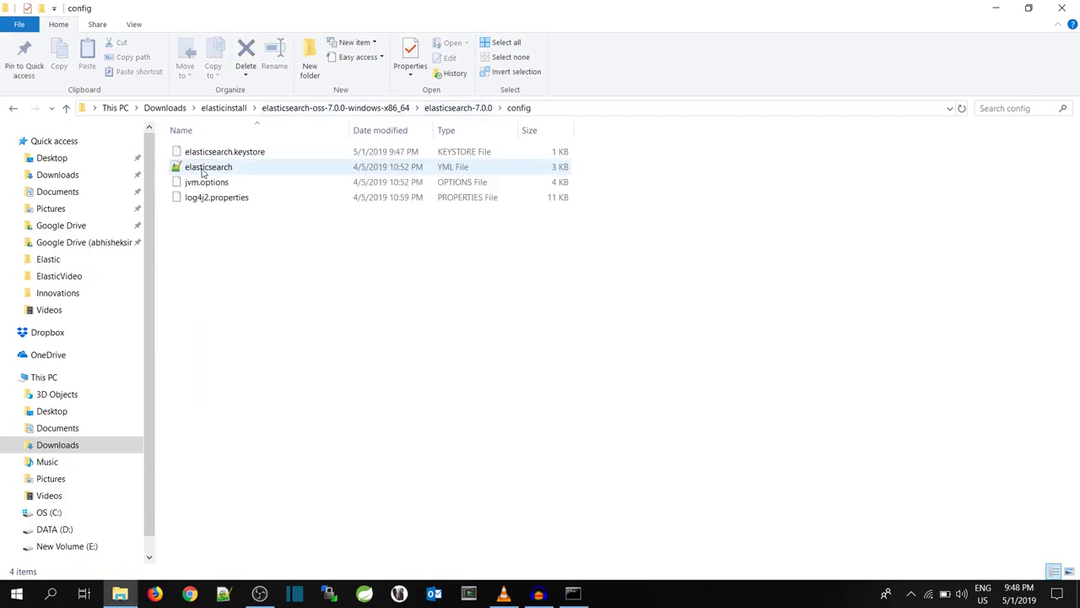
pyautogui.rightClick(215, 172)
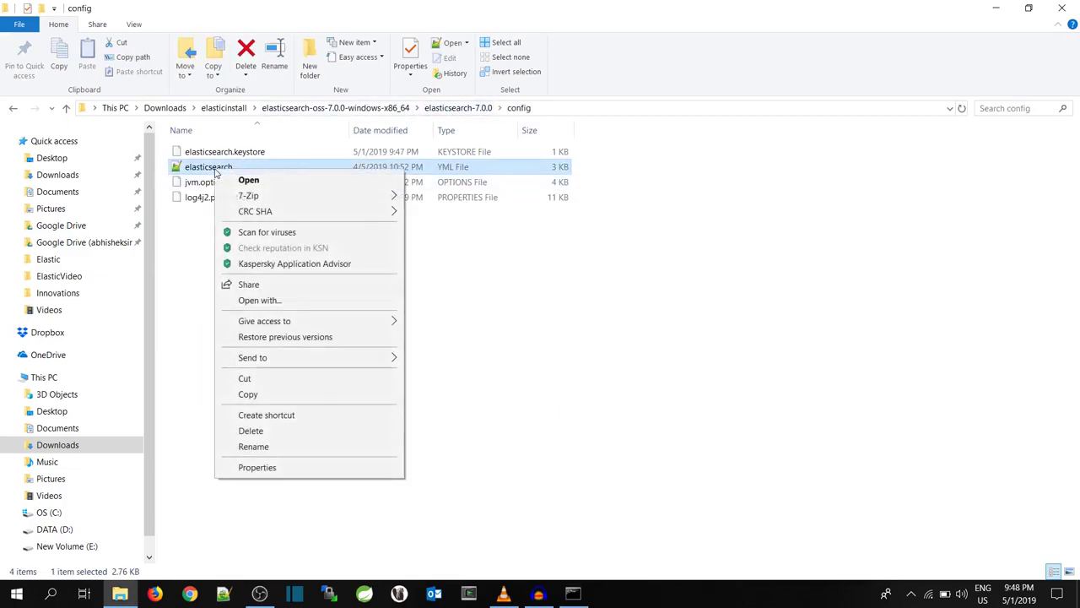
pyautogui.click(267, 180)
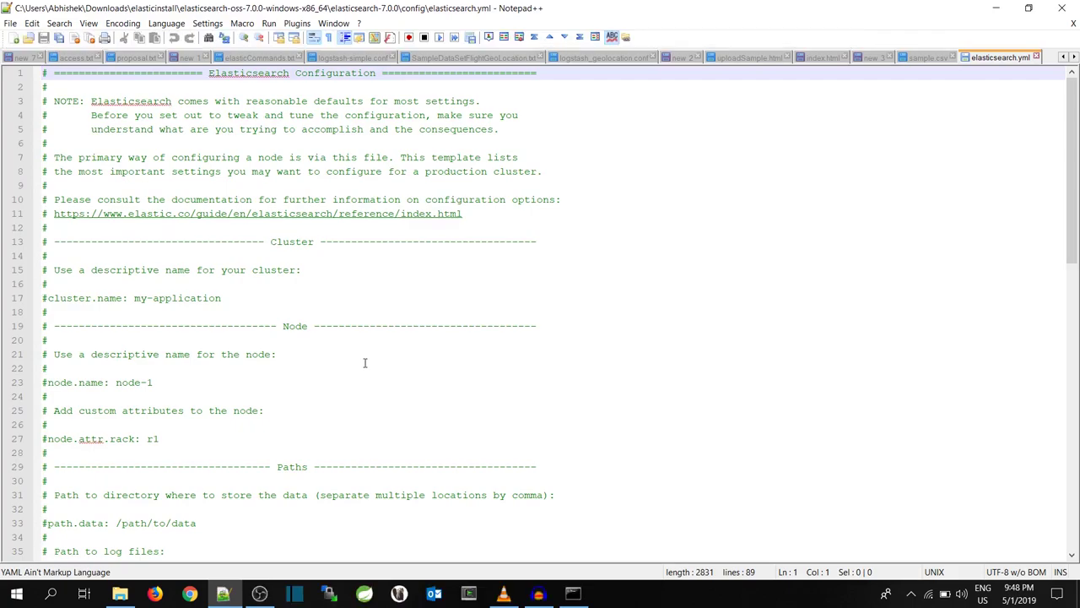
# - Check the commented http.port: 9200 setting, then close the file and minimize Notepad++
pyautogui.scroll(-13, 365, 363)
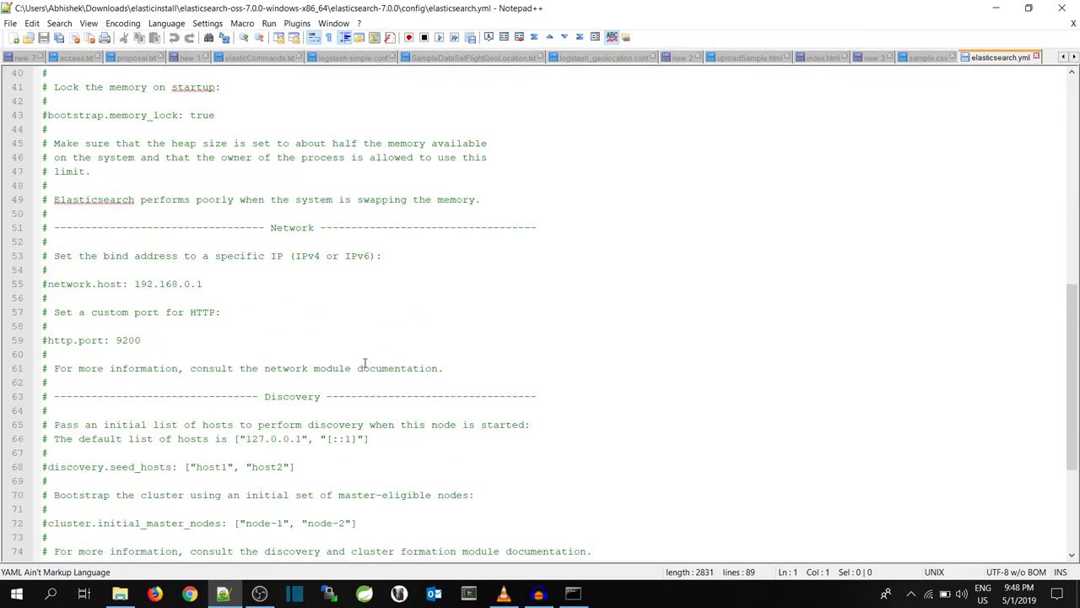
pyautogui.moveTo(47, 340); pyautogui.dragTo(142, 340)
pyautogui.click(151, 339)
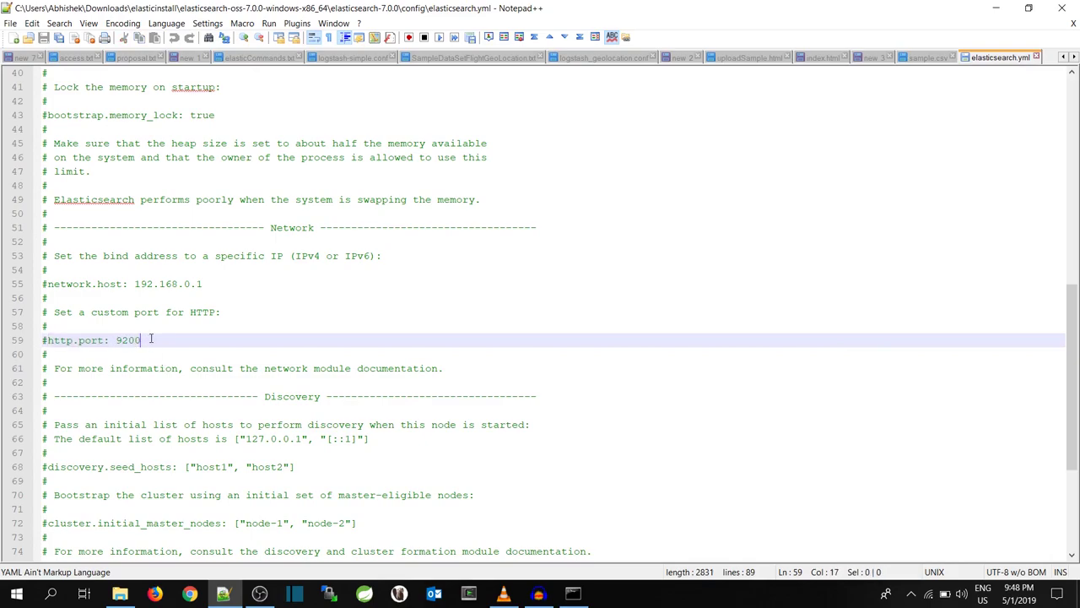
pyautogui.click(1037, 57)
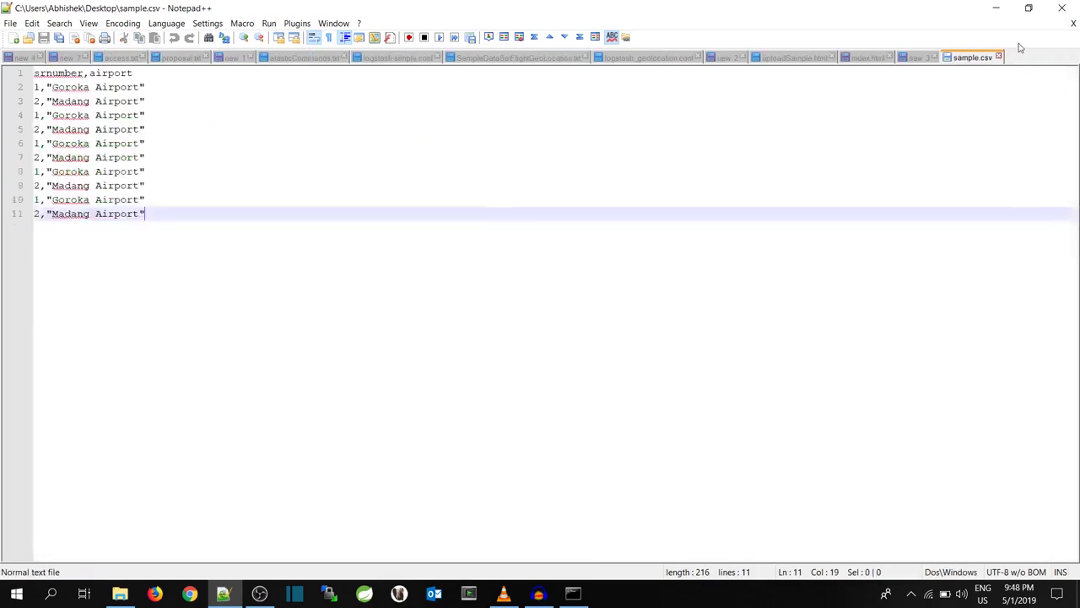
pyautogui.click(996, 7)
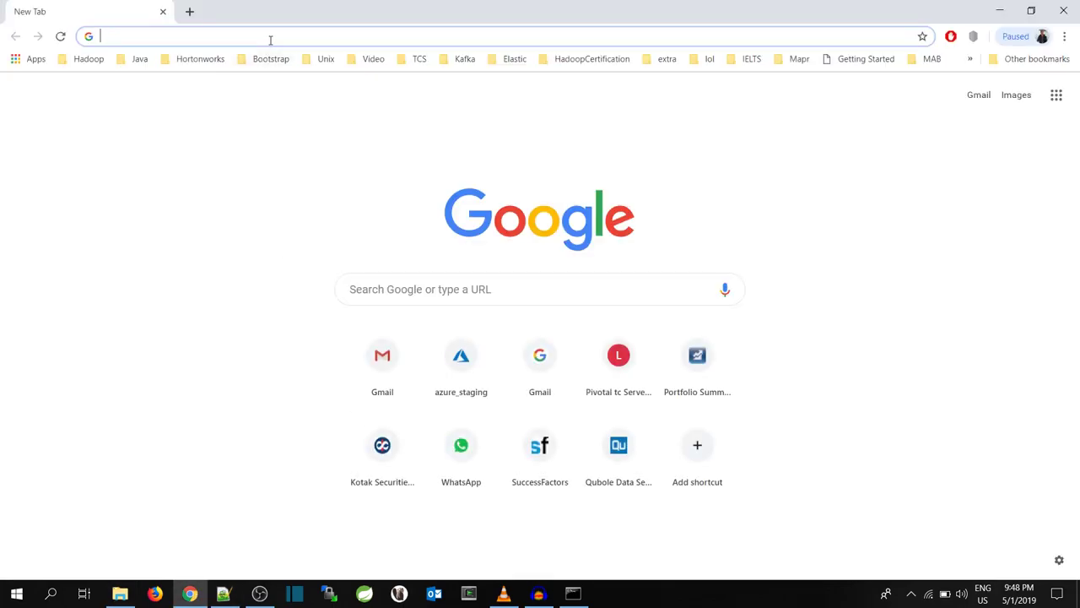
# - Load localhost:9200 in Chrome
pyautogui.write('lo')
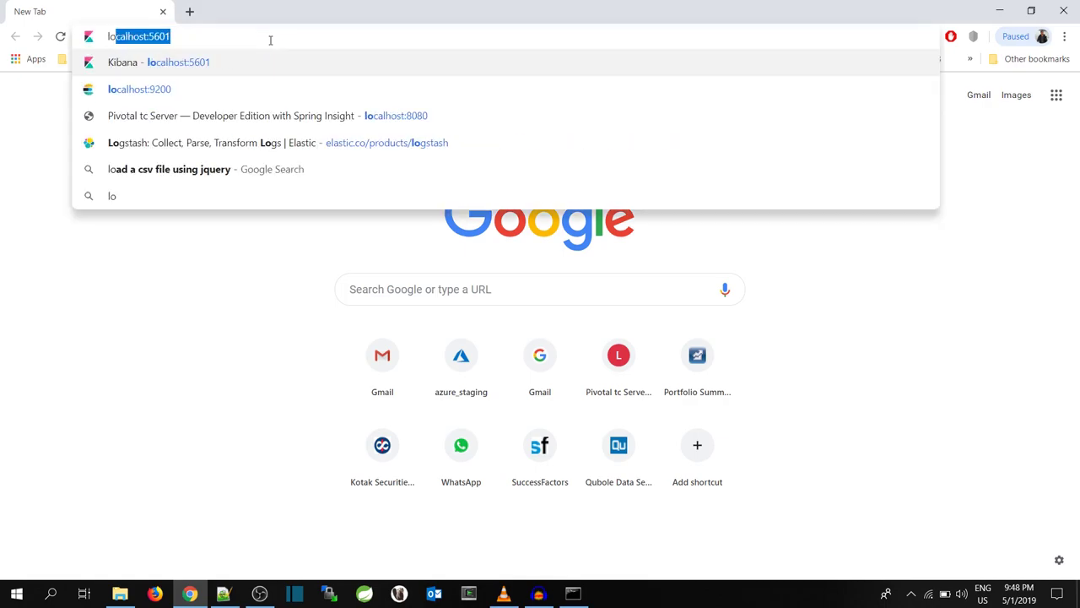
pyautogui.write('c')
pyautogui.press('Down')
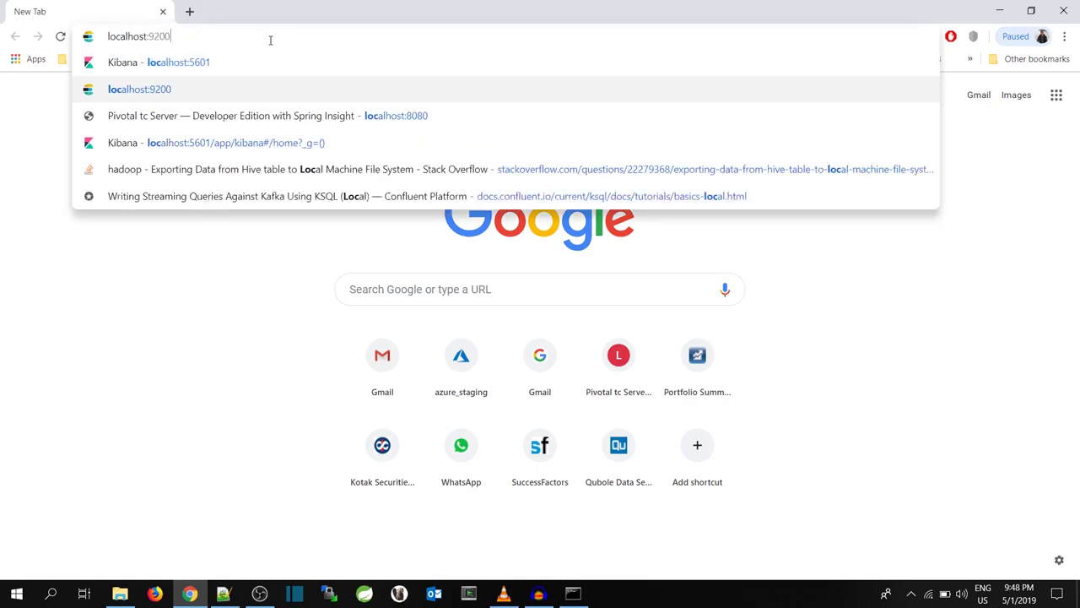
pyautogui.press('Return')
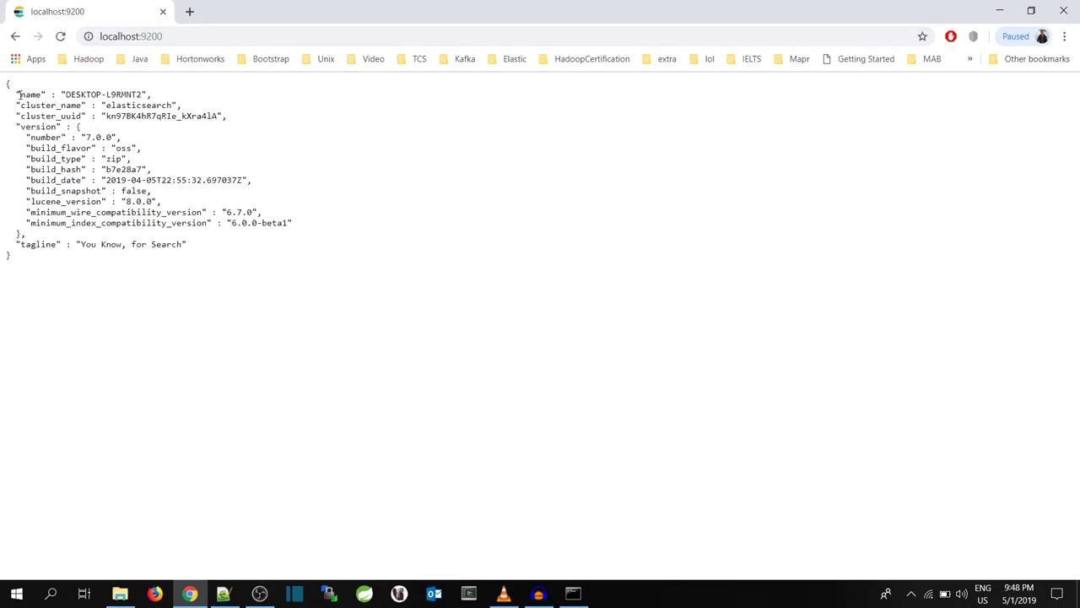
# - Highlight the node name, cluster_name, version 7.0.0, build_flavor oss and build_type zip lines
pyautogui.moveTo(16, 95); pyautogui.dragTo(152, 94)
pyautogui.moveTo(12, 105); pyautogui.dragTo(185, 109)
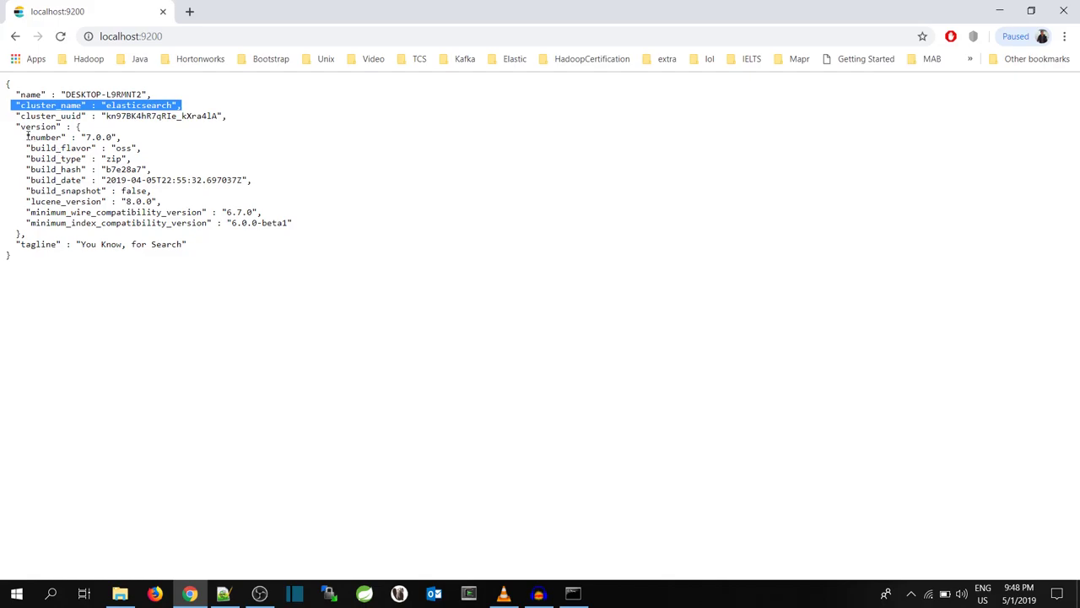
pyautogui.moveTo(26, 136); pyautogui.dragTo(125, 138)
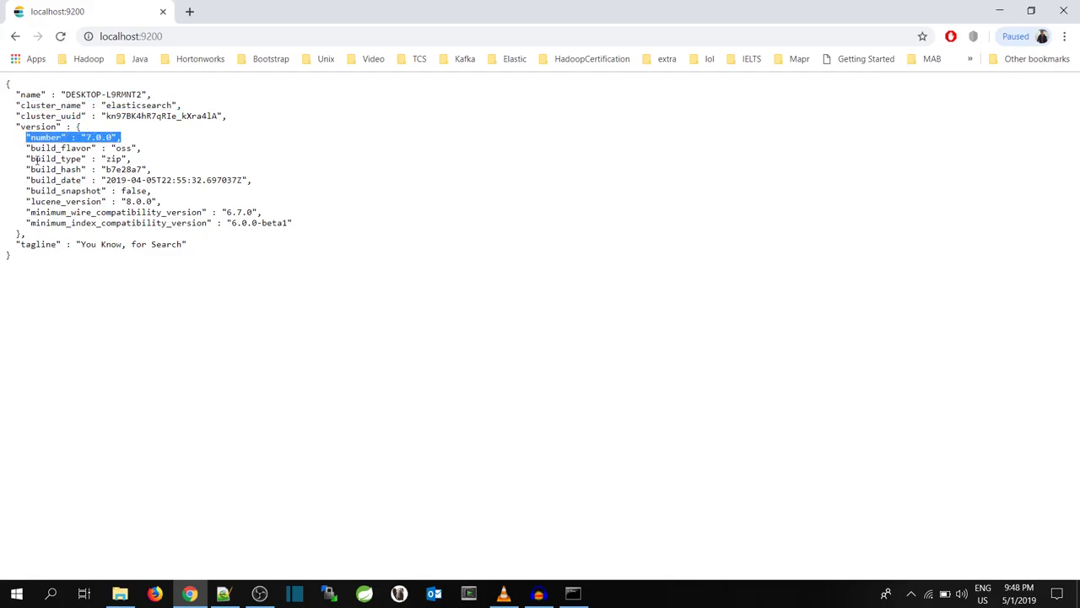
pyautogui.moveTo(26, 148); pyautogui.dragTo(140, 150)
pyautogui.moveTo(25, 159); pyautogui.dragTo(149, 160)
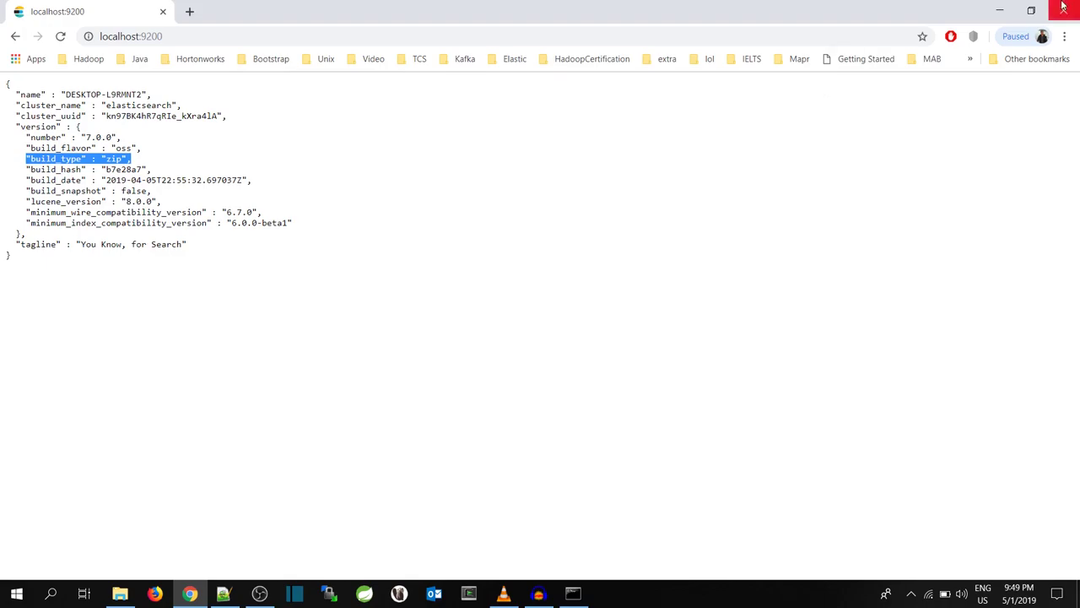
# - Go to kibana-oss-7.0.0-windows-x86_64 > kibana-7.0.0-windows-x86_64 > bin and run kibana.bat
pyautogui.click(998, 11)
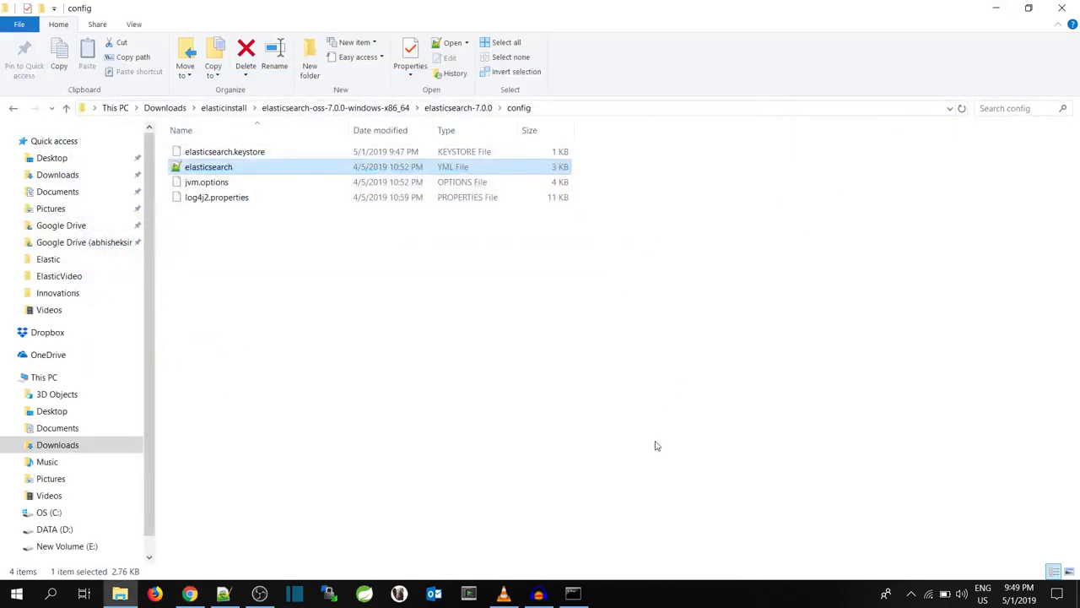
pyautogui.click(574, 593)
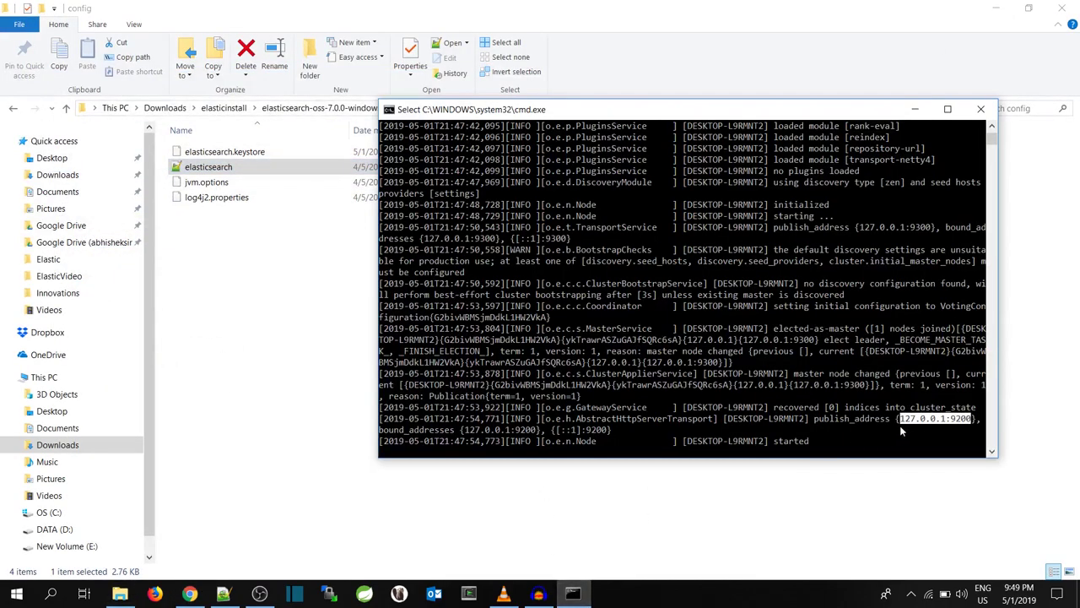
pyautogui.click(265, 328)
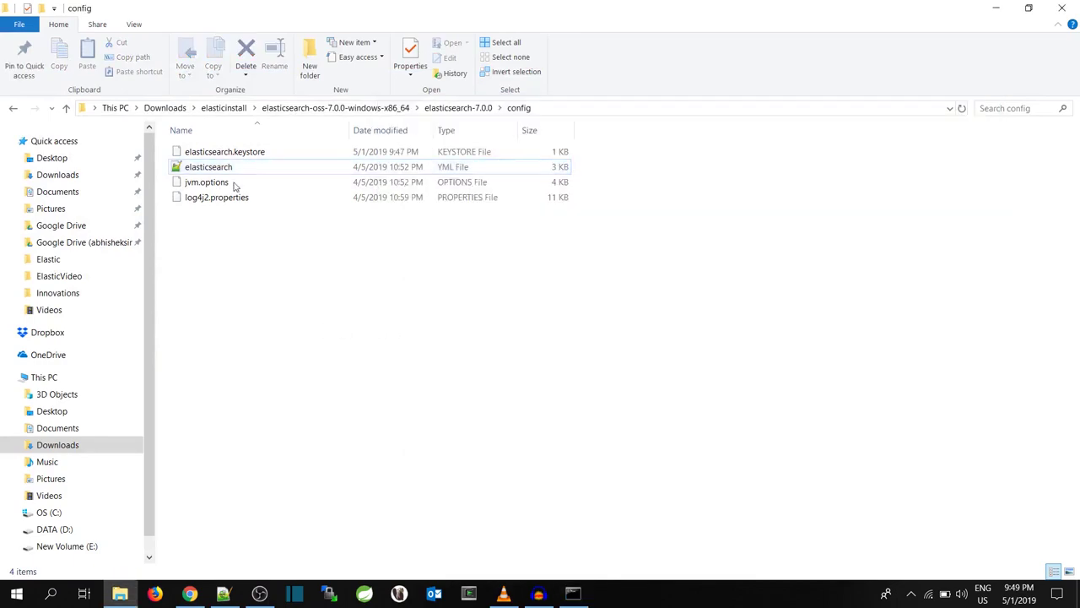
pyautogui.click(226, 108)
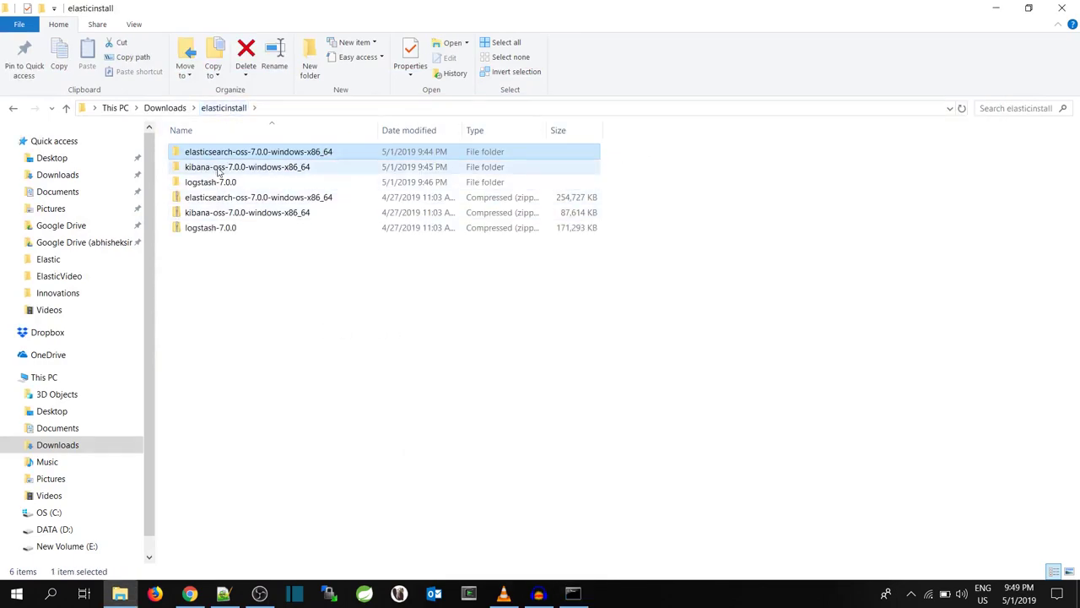
pyautogui.doubleClick(233, 167)
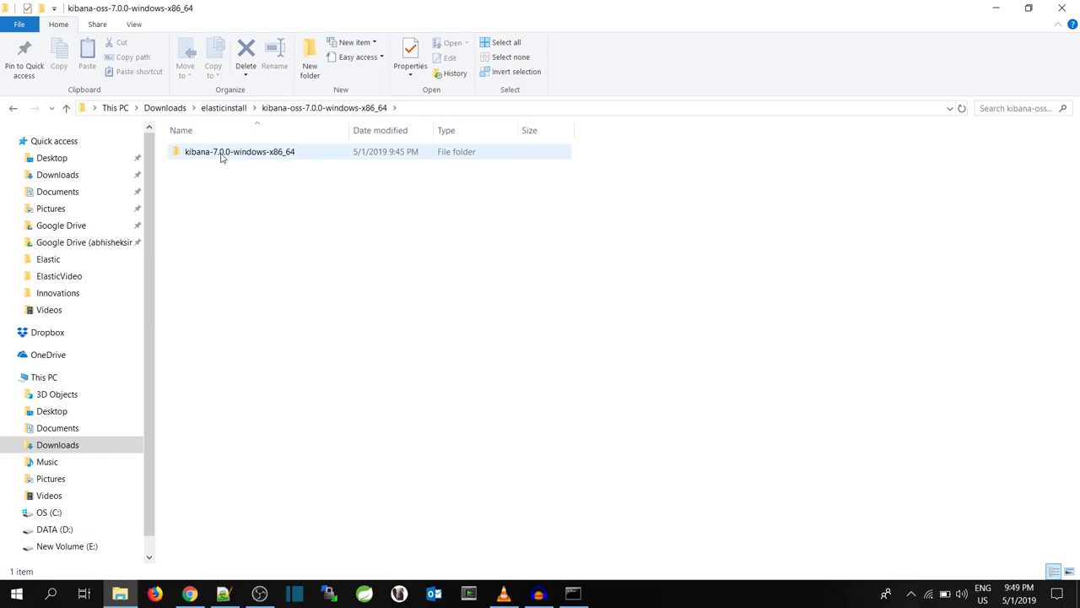
pyautogui.doubleClick(223, 155)
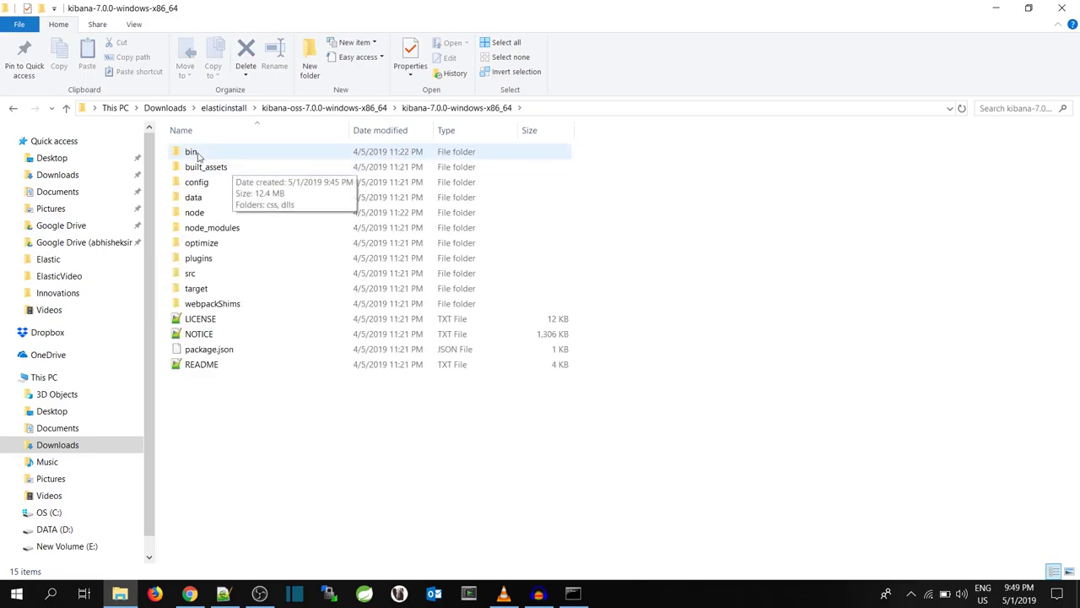
pyautogui.doubleClick(192, 153)
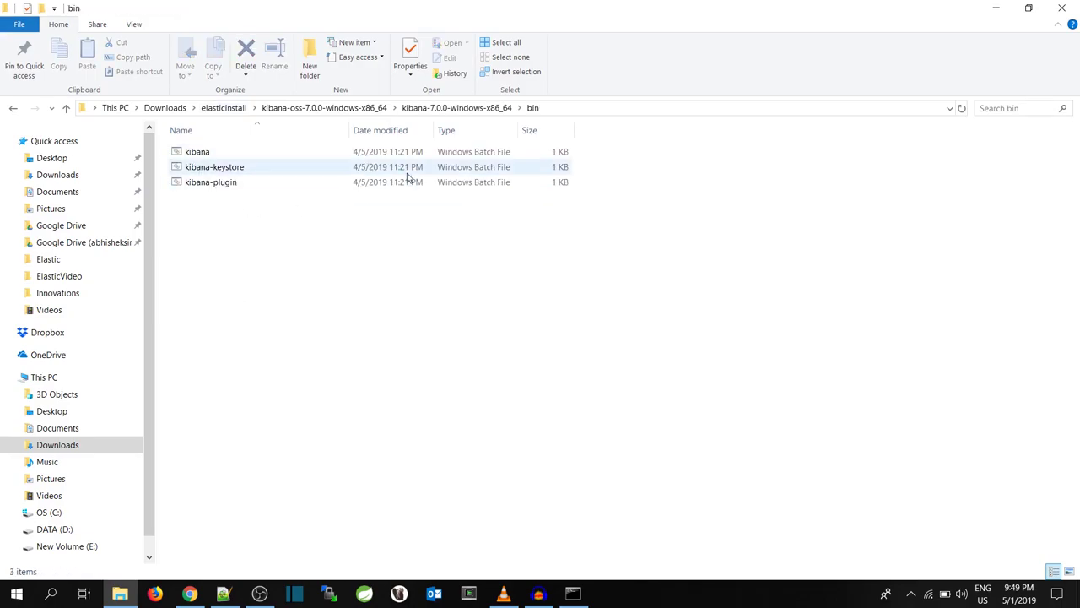
pyautogui.doubleClick(462, 155)
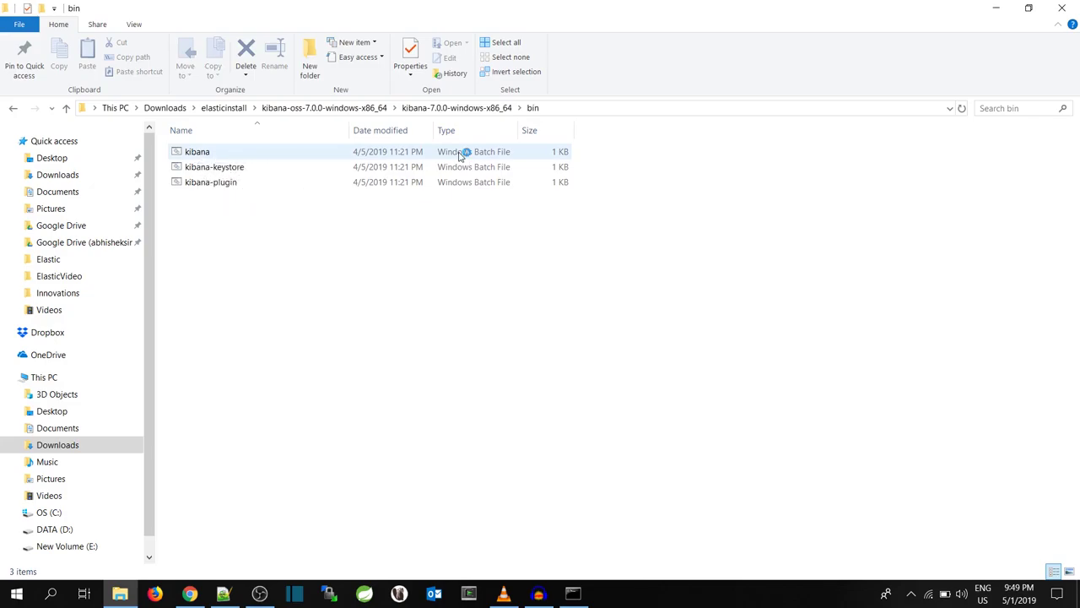
pyautogui.click(198, 158)
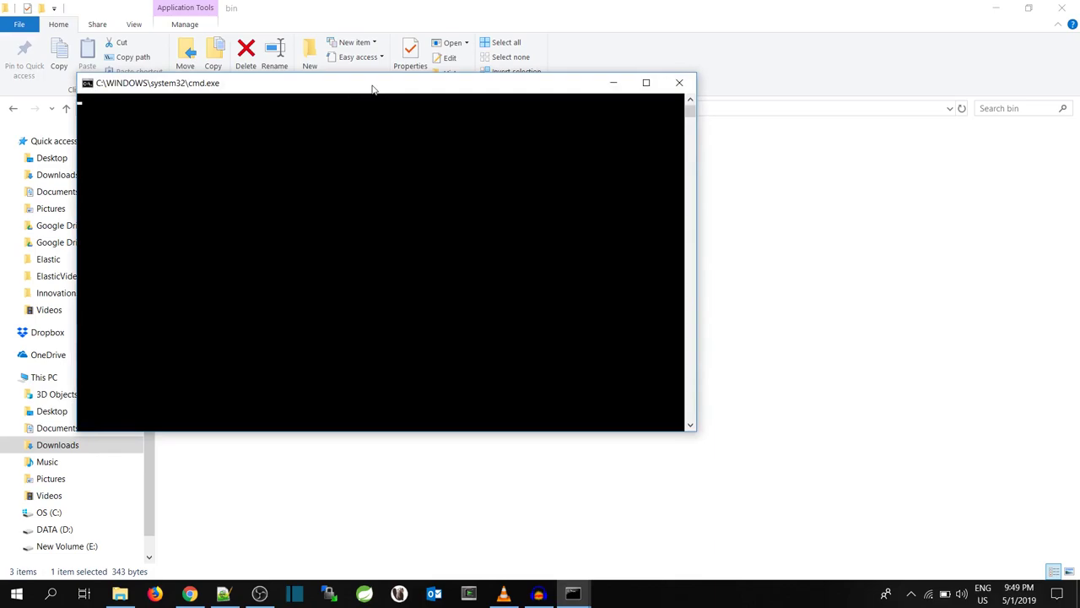
pyautogui.moveTo(373, 84); pyautogui.dragTo(438, 84)
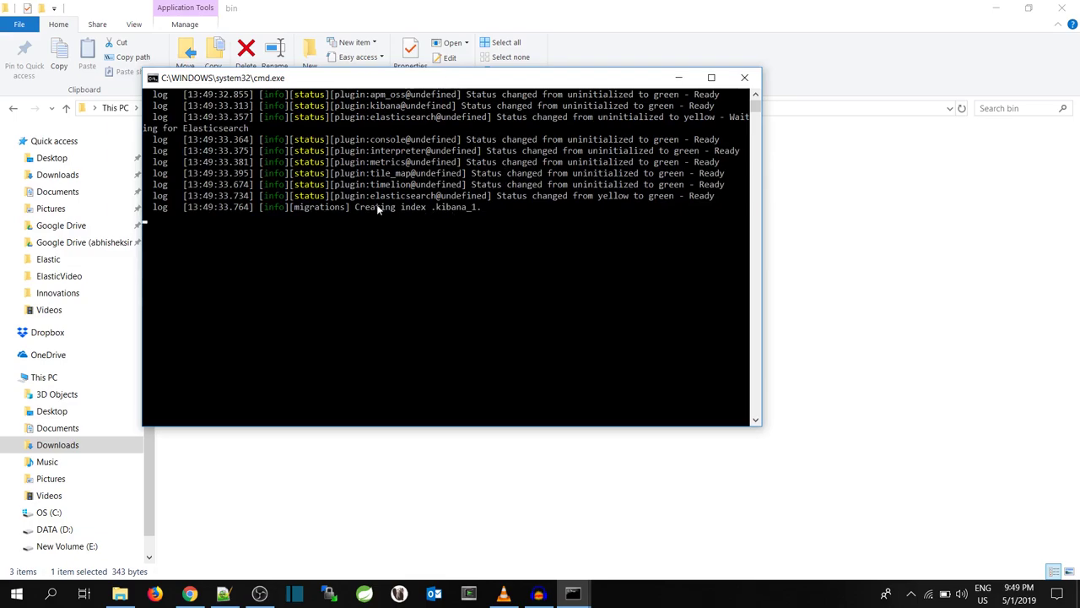
pyautogui.moveTo(355, 208); pyautogui.dragTo(477, 211)
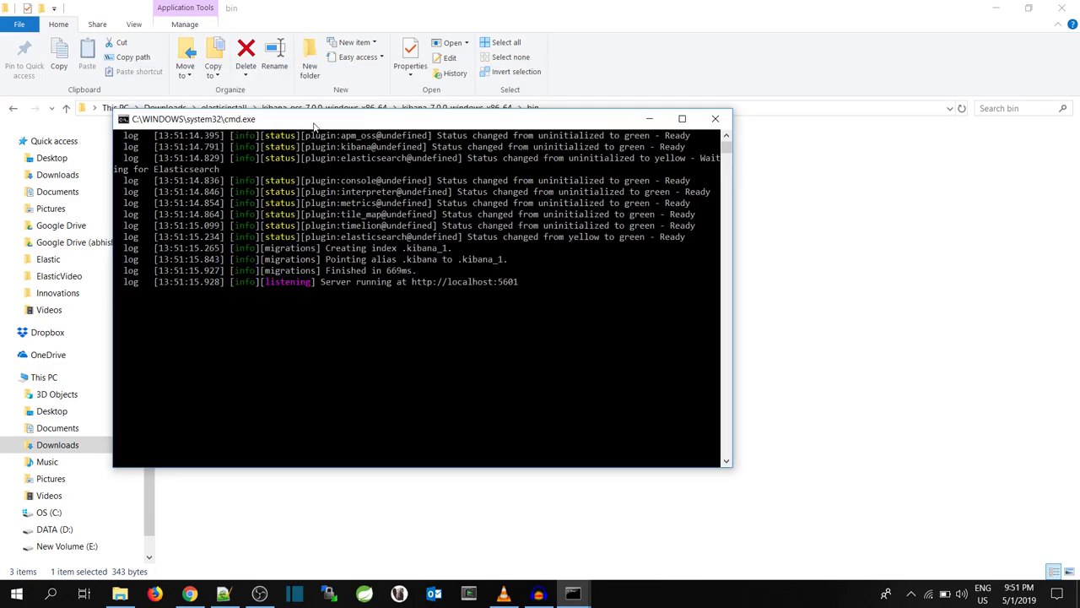
pyautogui.moveTo(314, 125); pyautogui.dragTo(333, 122)
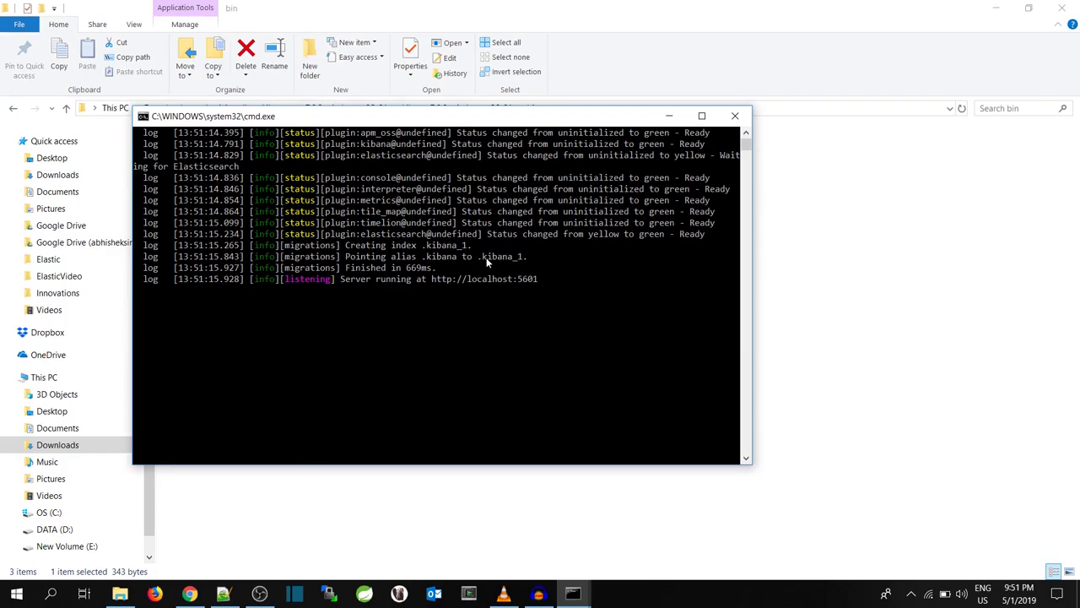
pyautogui.moveTo(431, 280); pyautogui.dragTo(458, 280)
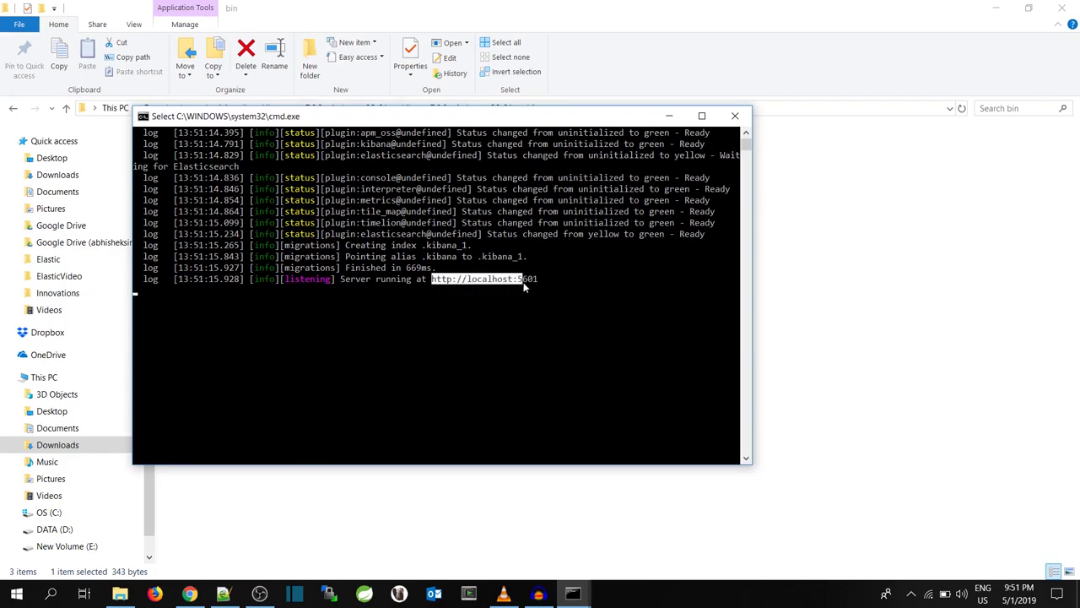
pyautogui.moveTo(525, 286); pyautogui.dragTo(534, 286)
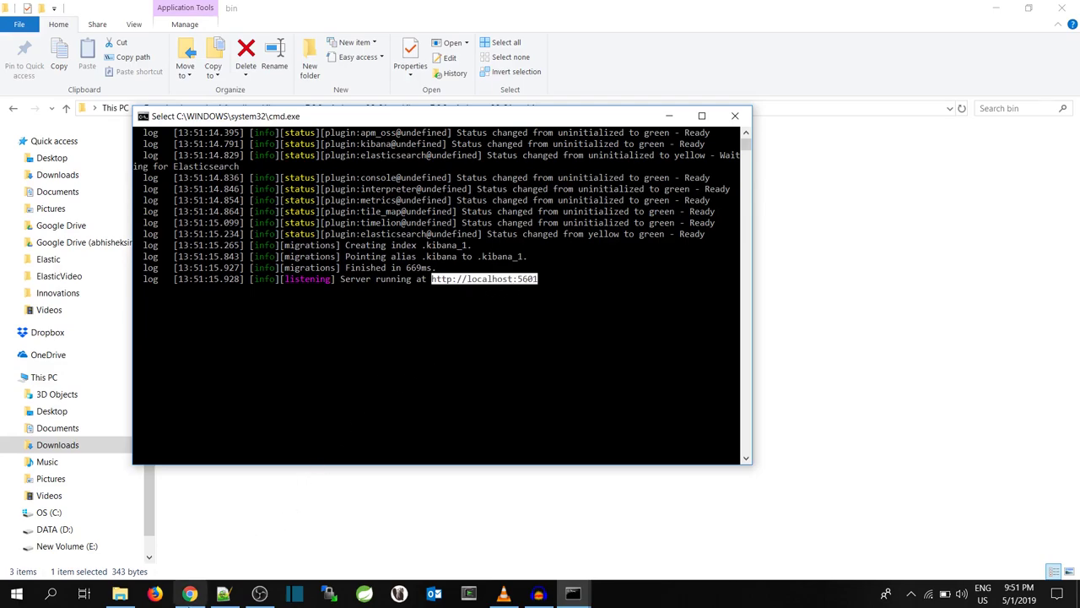
# - Bring up Chrome to load Kibana at localhost:5601
pyautogui.moveTo(190, 594)
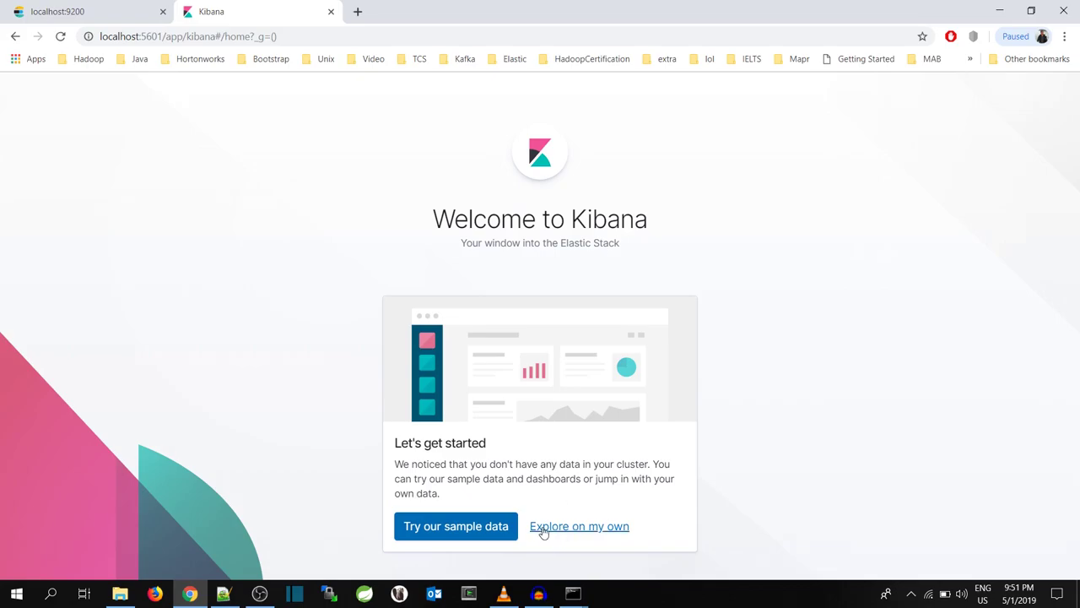
# - Choose Explore on my own and expand the labelled side navigation
pyautogui.click(574, 529)
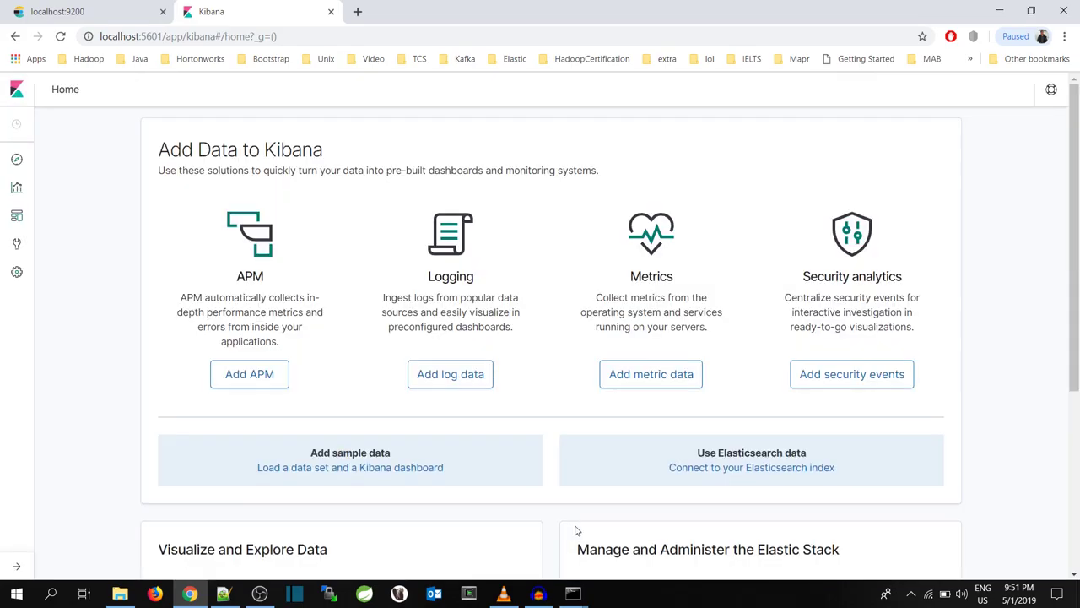
pyautogui.click(16, 566)
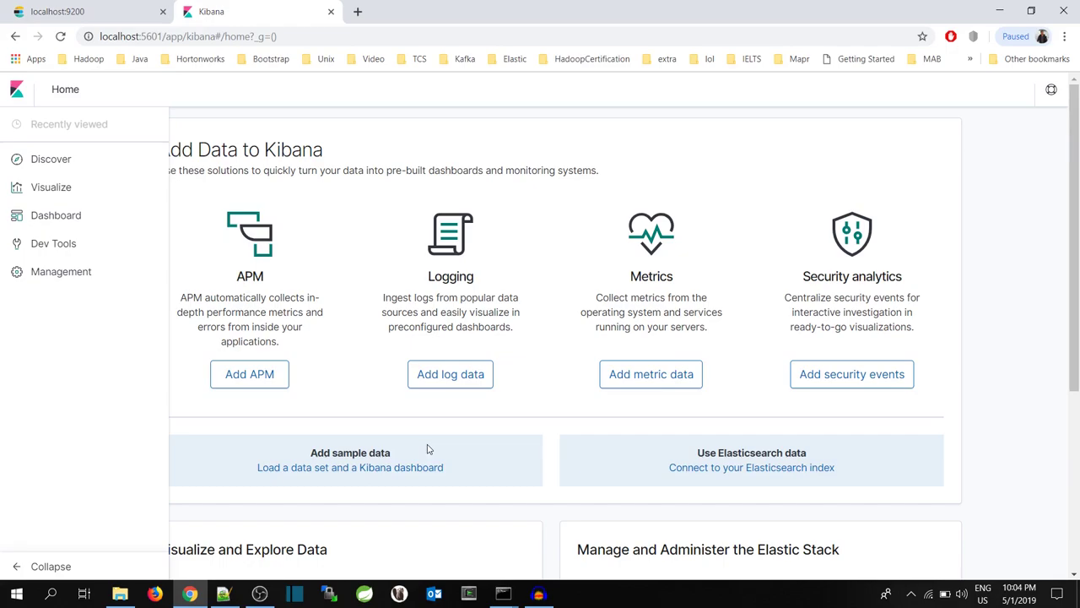
# - Open the logstash-7.0.0 bin folder, then switch over to Notepad++
pyautogui.click(126, 596)
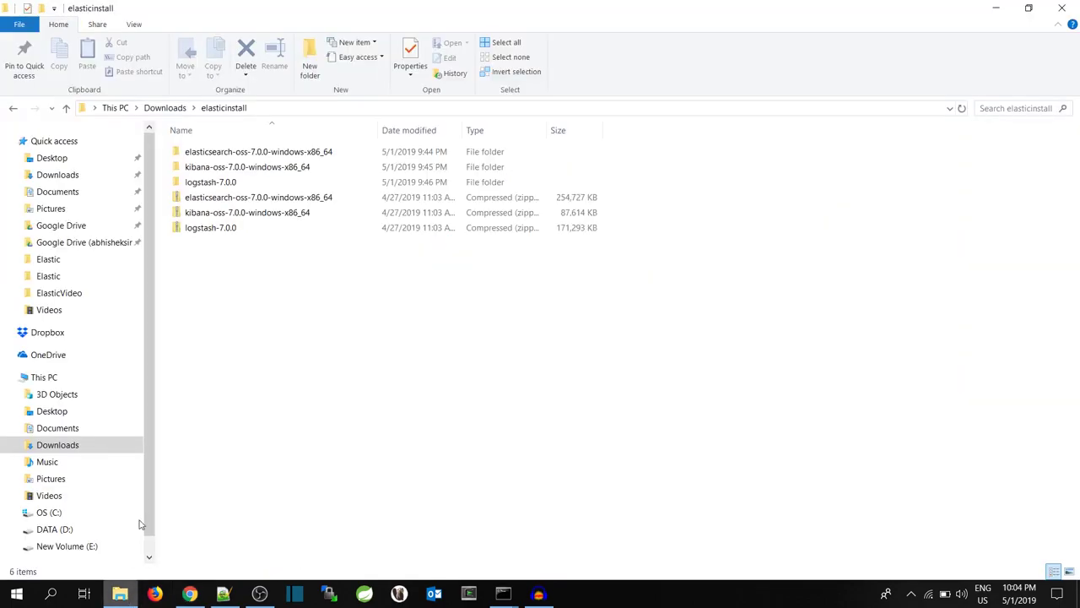
pyautogui.doubleClick(199, 184)
pyautogui.doubleClick(192, 152)
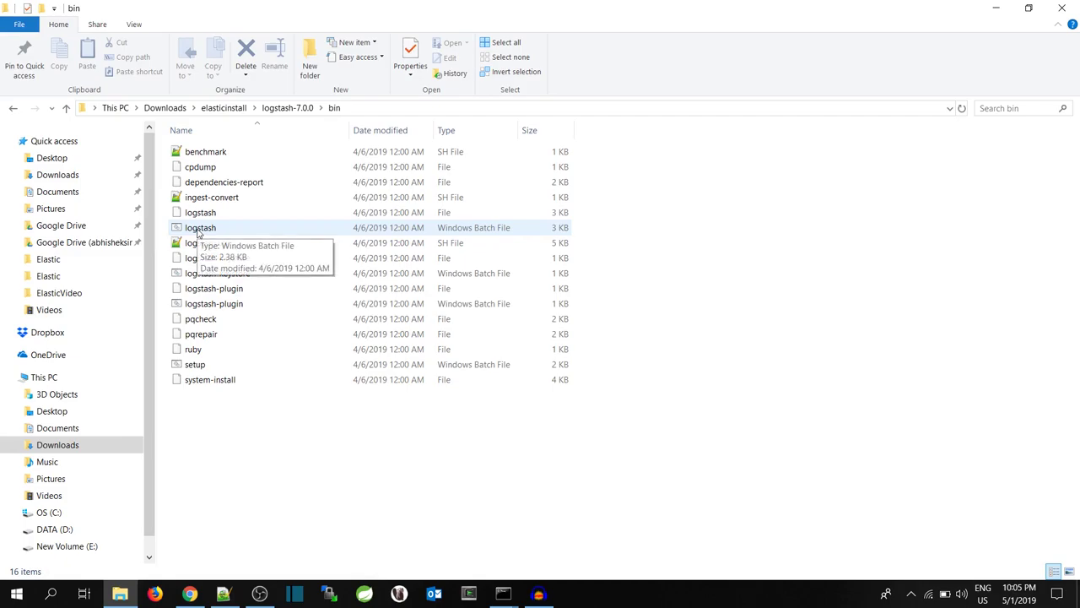
pyautogui.click(223, 593)
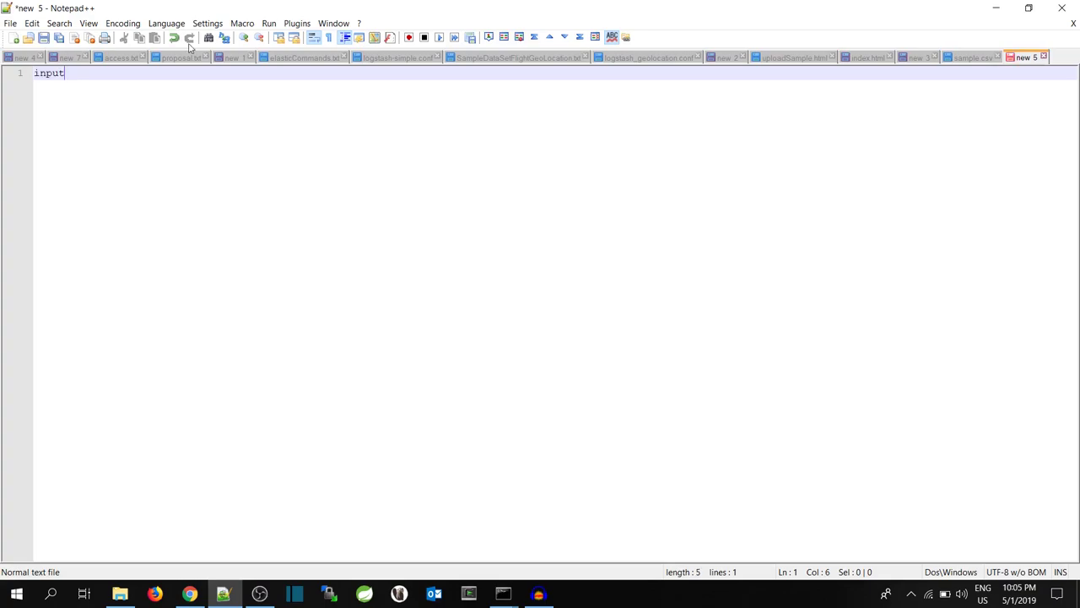
# - Type input{}, filter{} and output{} on three separate lines
pyautogui.write('{}')
pyautogui.press('Return')
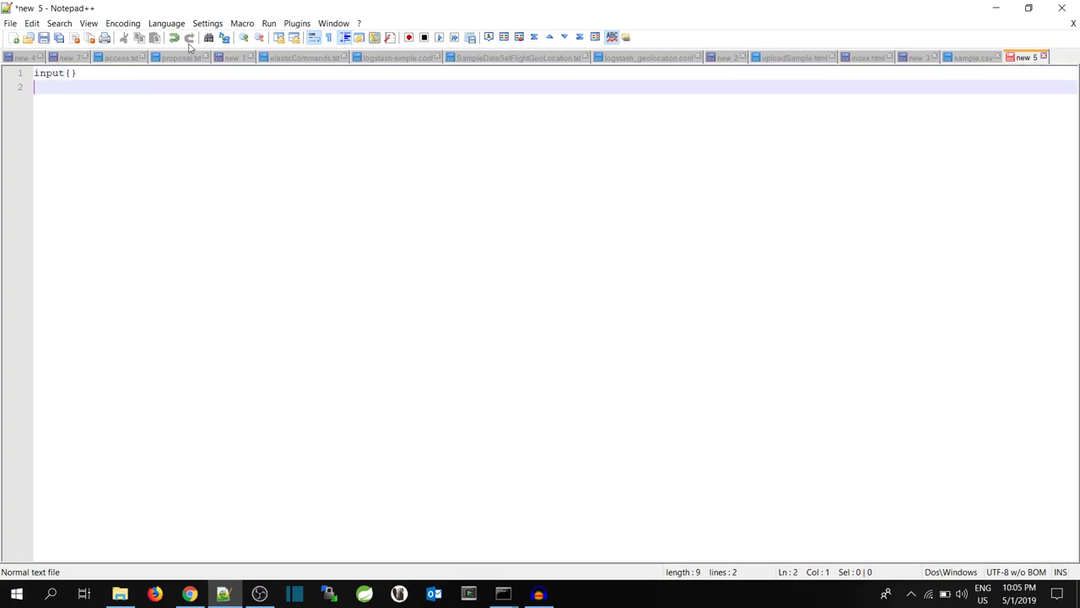
pyautogui.write('filetr')
pyautogui.press('BackSpace')
pyautogui.press('BackSpace')
pyautogui.press('BackSpace')
pyautogui.write('ter{}')
pyautogui.press('Return')
pyautogui.write('out')
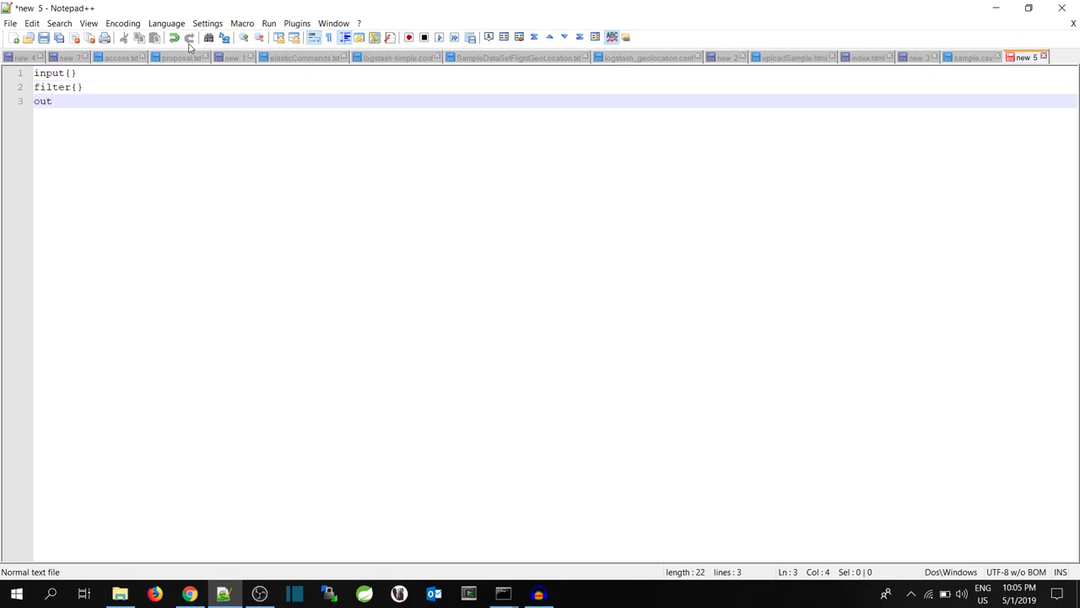
pyautogui.write('put{}')
# - Delete the filter{} line and place the cursor between the braces of input{}
pyautogui.press('Up')
pyautogui.press('Up')
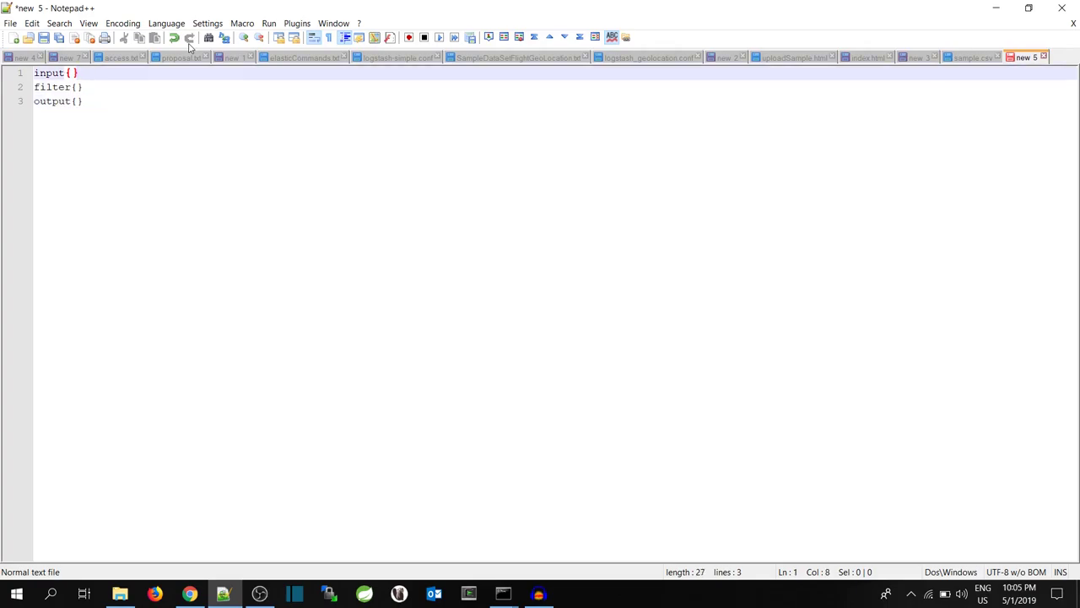
pyautogui.press('Down')
pyautogui.press('Down')
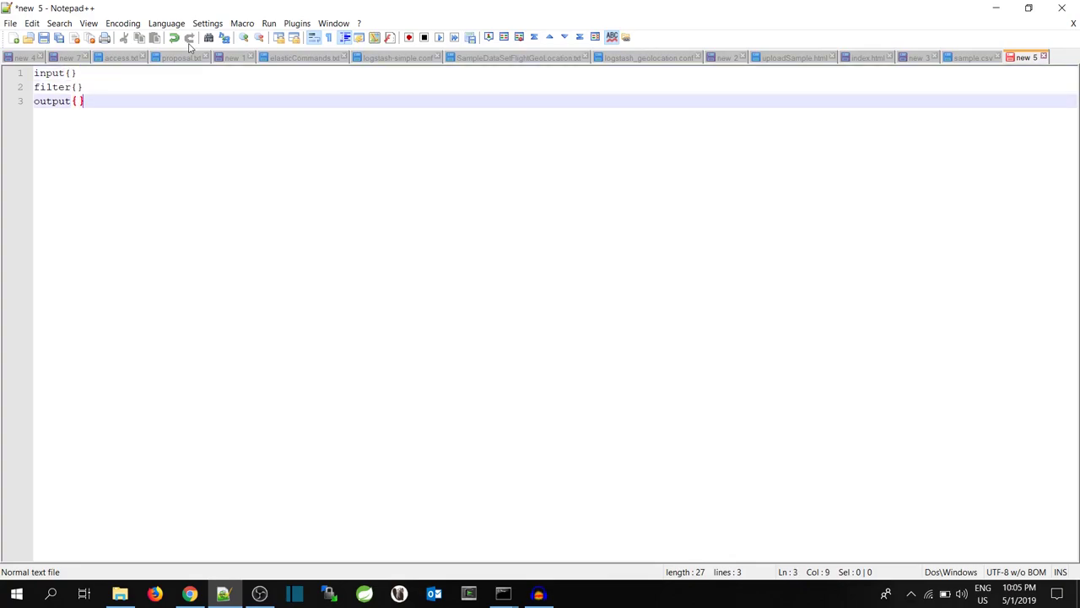
pyautogui.press('Up')
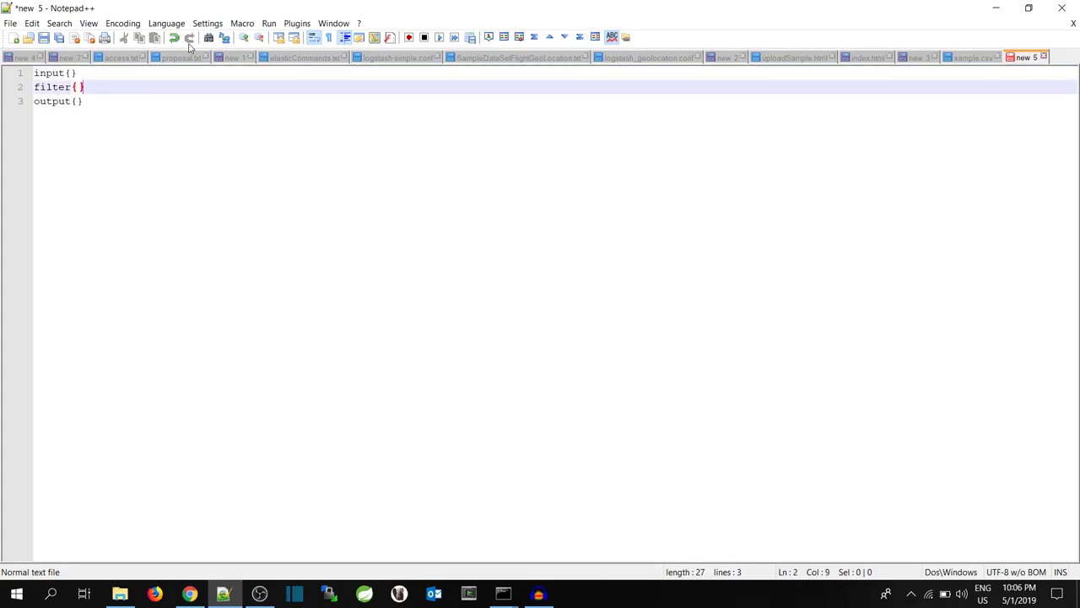
pyautogui.hotkey('shift', 'Left')
pyautogui.hotkey('shift', 'Left')
pyautogui.hotkey('shift', 'Left')
pyautogui.hotkey('shift', 'Left')
pyautogui.hotkey('shift', 'Left')
pyautogui.hotkey('shift', 'Left')
pyautogui.hotkey('shift', 'Left')
pyautogui.hotkey('shift', 'Left')
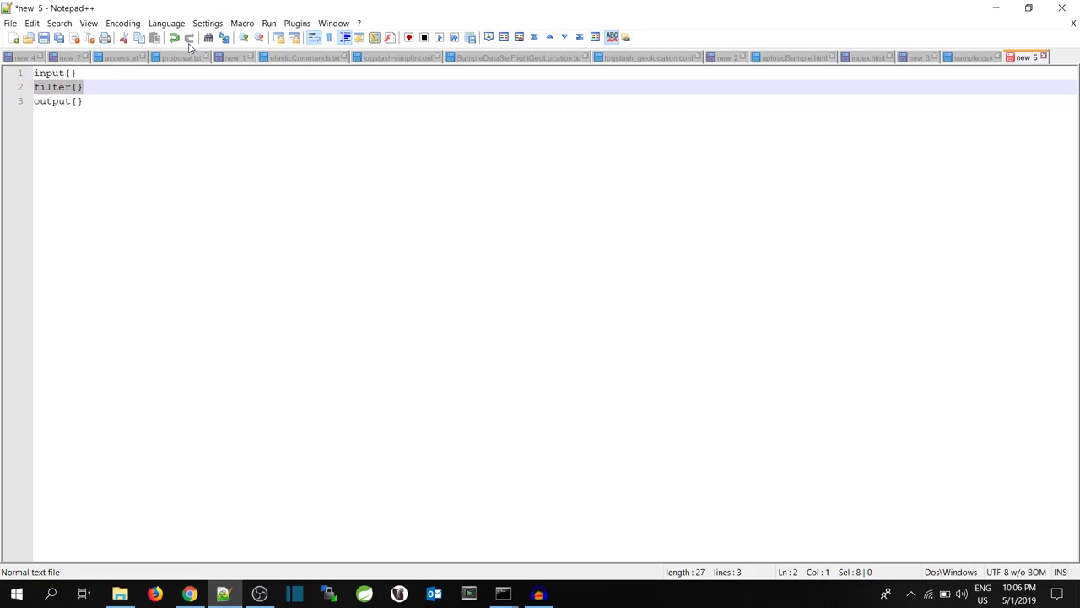
pyautogui.press('Delete')
pyautogui.press('Up')
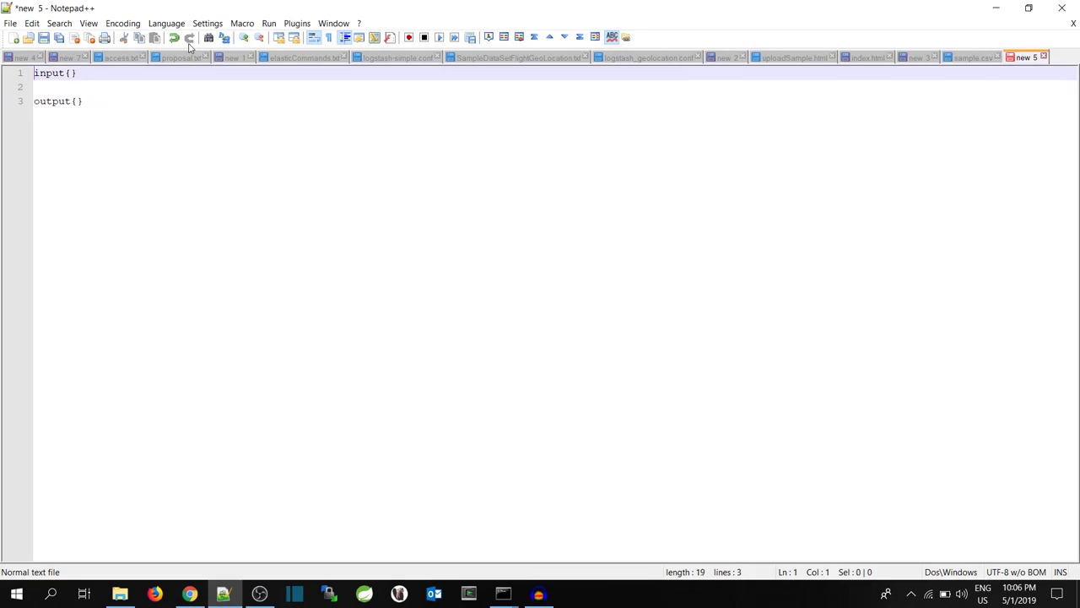
pyautogui.press('Down')
pyautogui.press('Up')
pyautogui.press('Right')
pyautogui.press('Right')
pyautogui.press('Right')
pyautogui.press('Right')
pyautogui.press('Right')
pyautogui.press('Right')
# - Split the input block onto separate lines and put stdin{} inside it
pyautogui.press('Return')
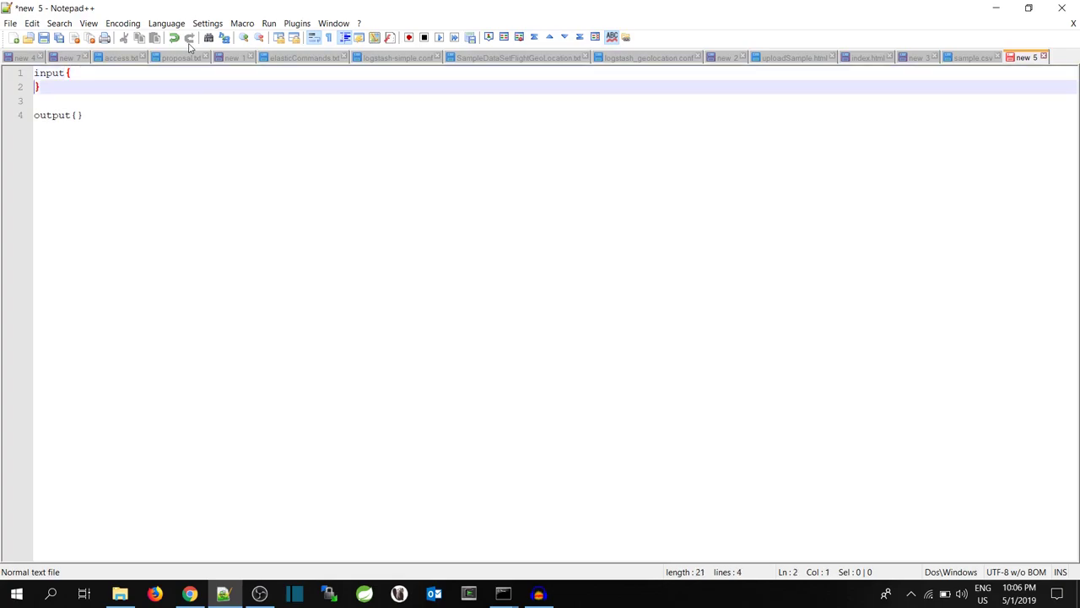
pyautogui.press('Return')
pyautogui.press('Up')
pyautogui.write('stdin')
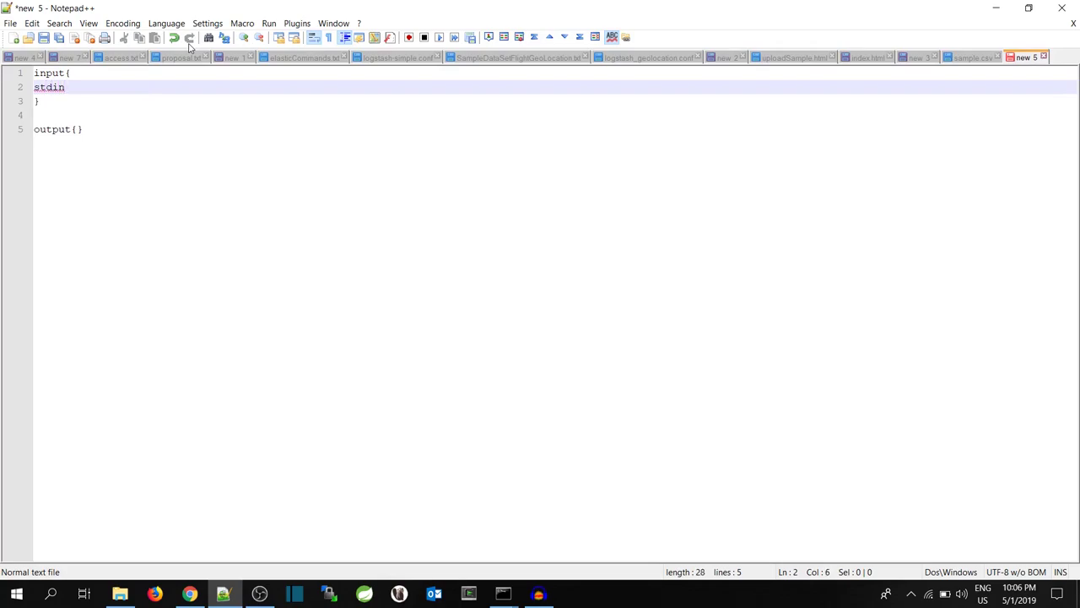
pyautogui.write('{}')
pyautogui.press('Down')
pyautogui.press('Down')
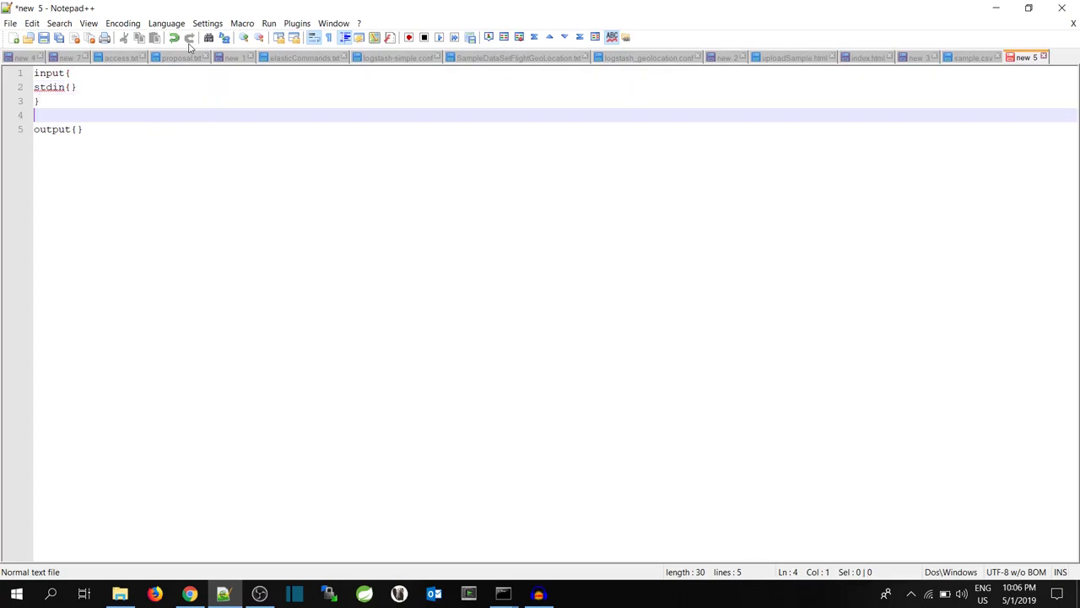
pyautogui.press('BackSpace')
# - Add an elasticsearch{} block inside output containing hosts => []
pyautogui.press('Down')
pyautogui.press('Right')
pyautogui.press('Right')
pyautogui.press('Right')
pyautogui.press('Right')
pyautogui.press('Right')
pyautogui.press('Right')
pyautogui.press('Return')
pyautogui.press('Return')
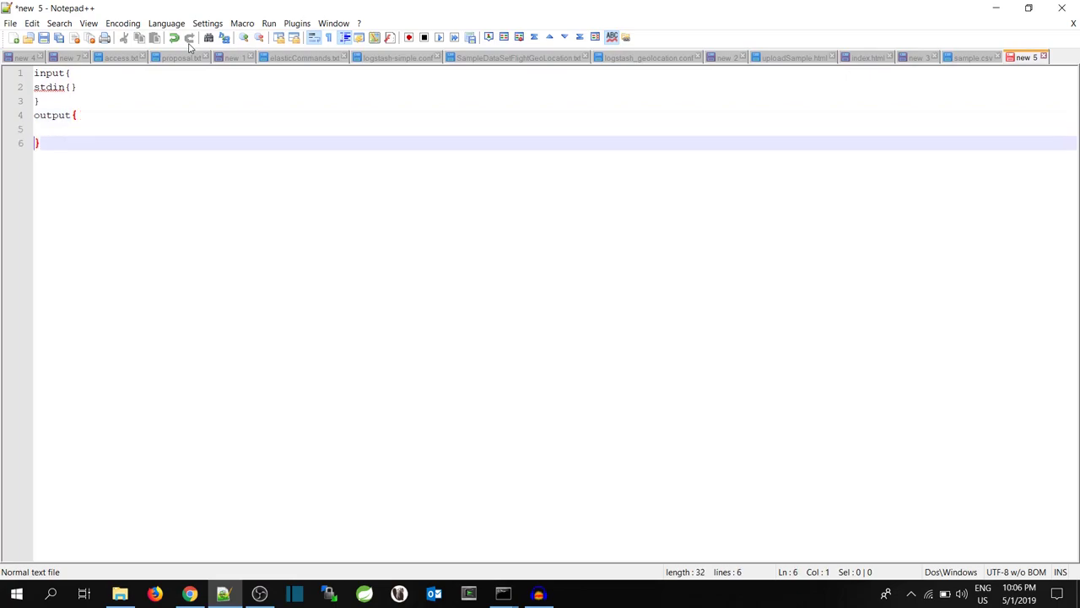
pyautogui.press('Up')
pyautogui.write('el')
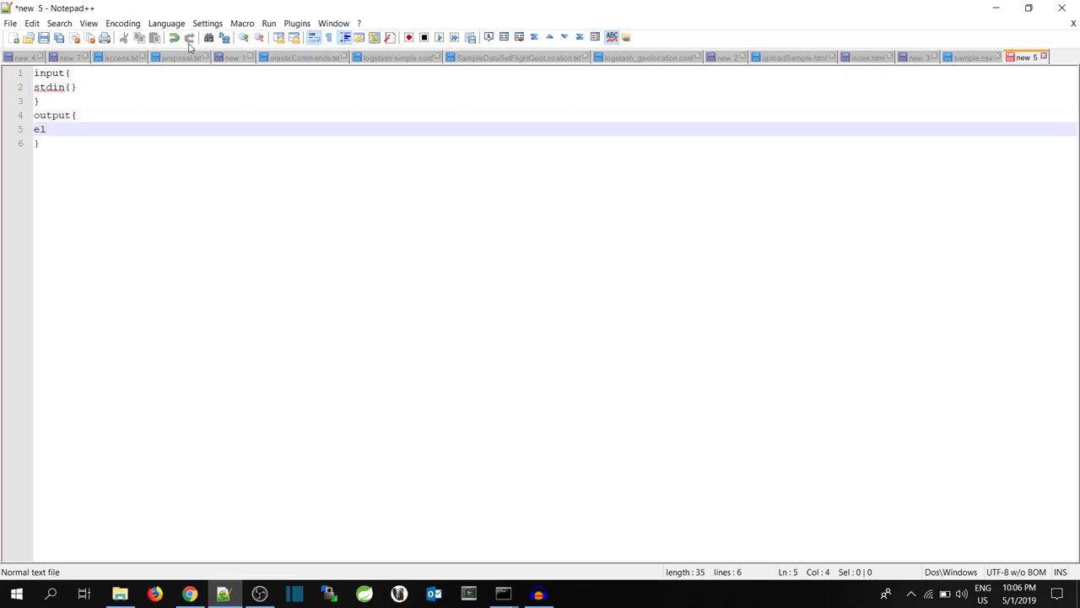
pyautogui.write('asticsearch')
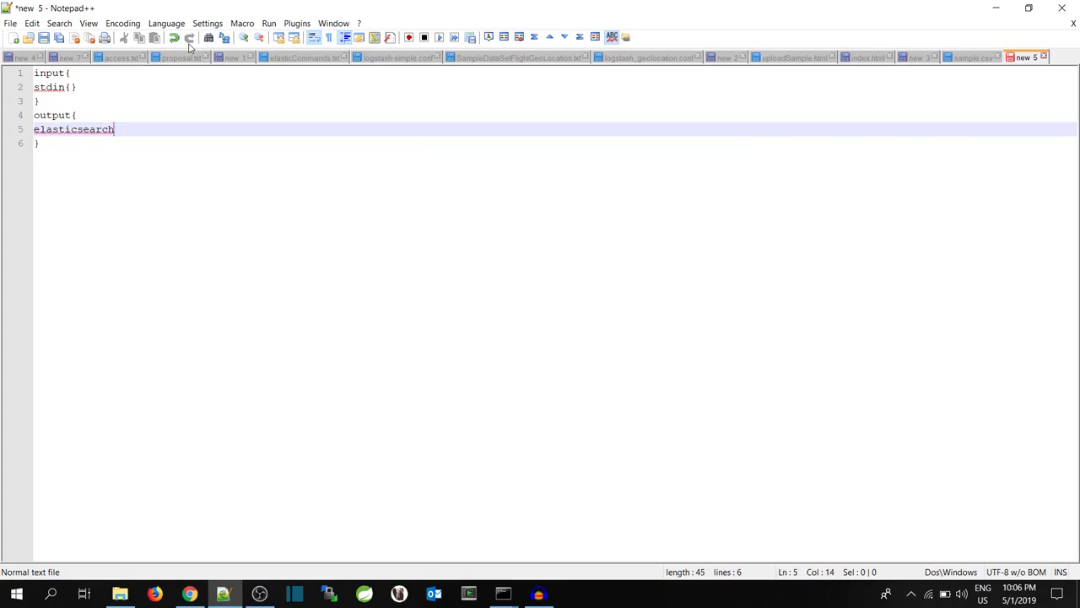
pyautogui.write('{')
pyautogui.press('Return')
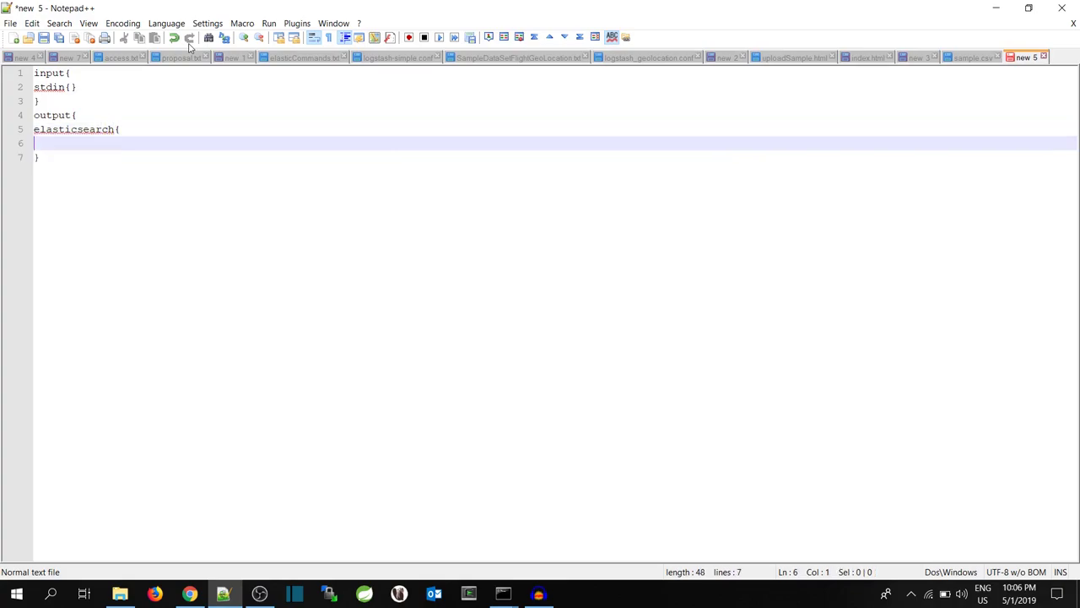
pyautogui.write('}')
pyautogui.press('Return')
pyautogui.press('Up')
pyautogui.write('hosts => []')
# - Set the hosts list to ["localhost:9200"]
pyautogui.press('Left')
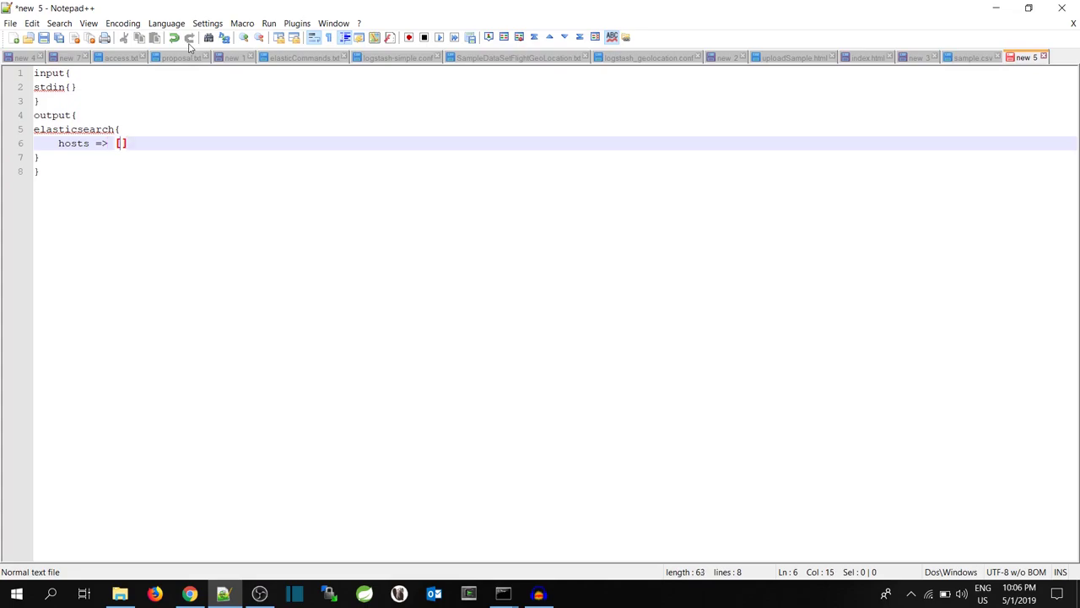
pyautogui.write('""')
pyautogui.press('Left')
pyautogui.write('local')
pyautogui.write('host')
pyautogui.write(':')
pyautogui.write('9200')
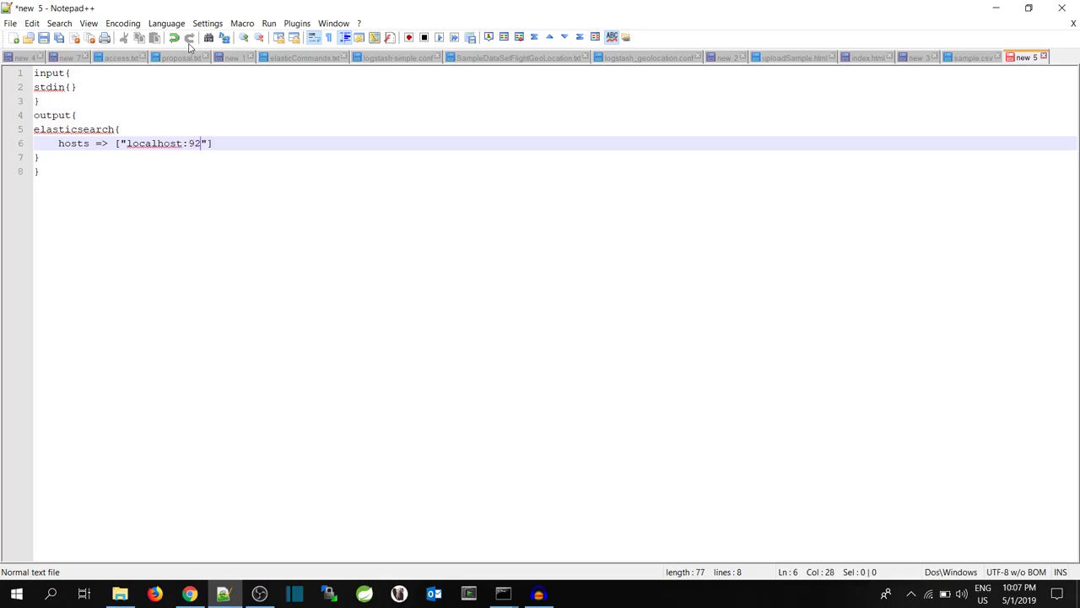
pyautogui.press('End')
pyautogui.write(',')
pyautogui.press('BackSpace')
# - Add a line index => "myfirstlogstash" below the hosts setting
pyautogui.press('Return')
pyautogui.write('index')
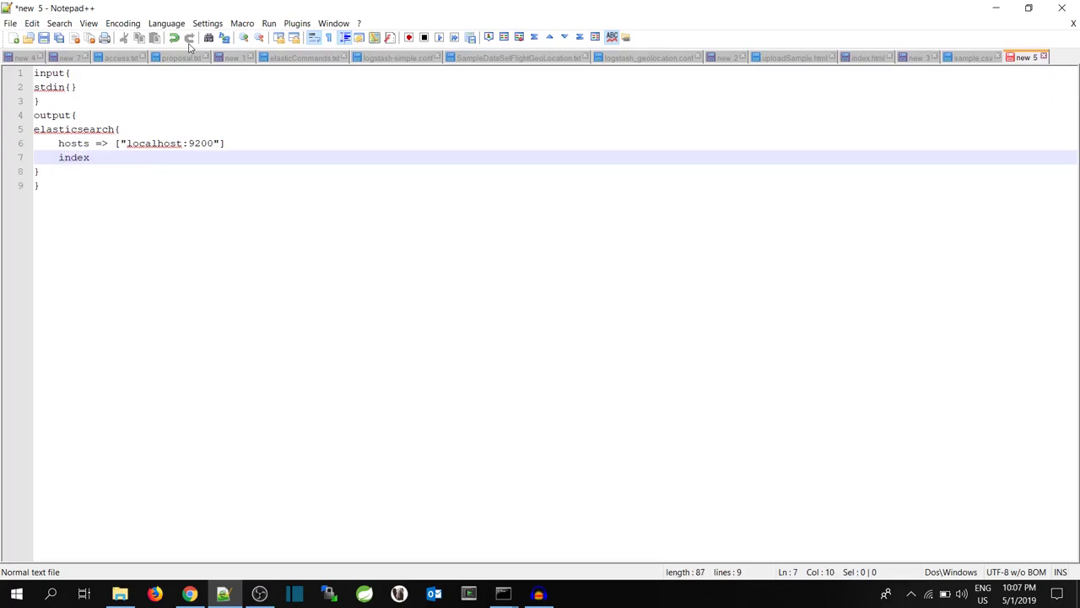
pyautogui.write(' => ""')
pyautogui.press('Left')
pyautogui.write('myfirst')
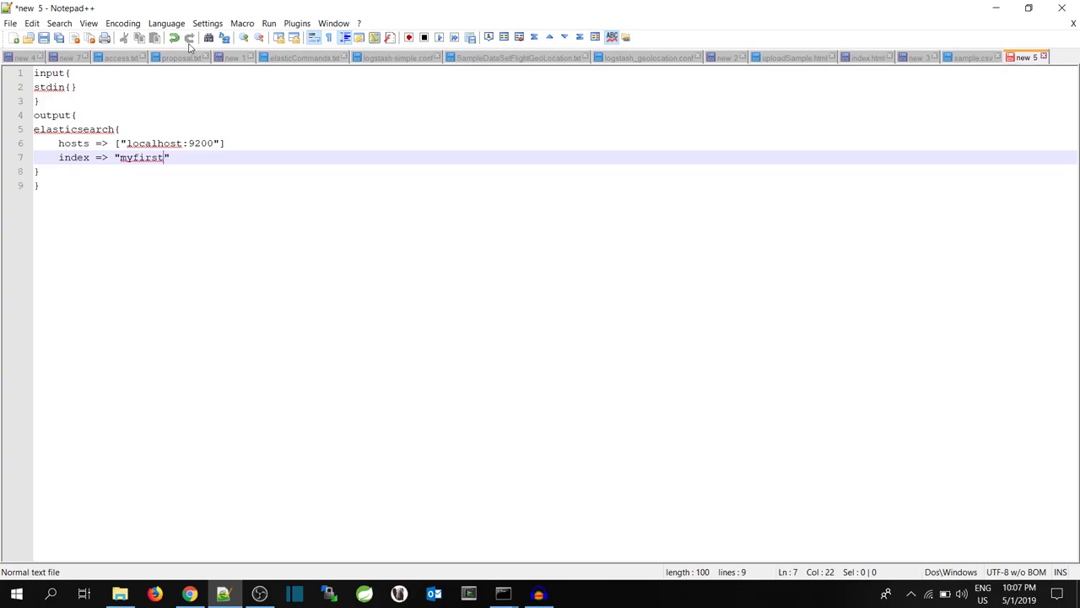
pyautogui.write('logstash')
# - Save the config as simpleconf.conf in This PC > Downloads > elasticinstall
pyautogui.hotkey('ctrl', 's')
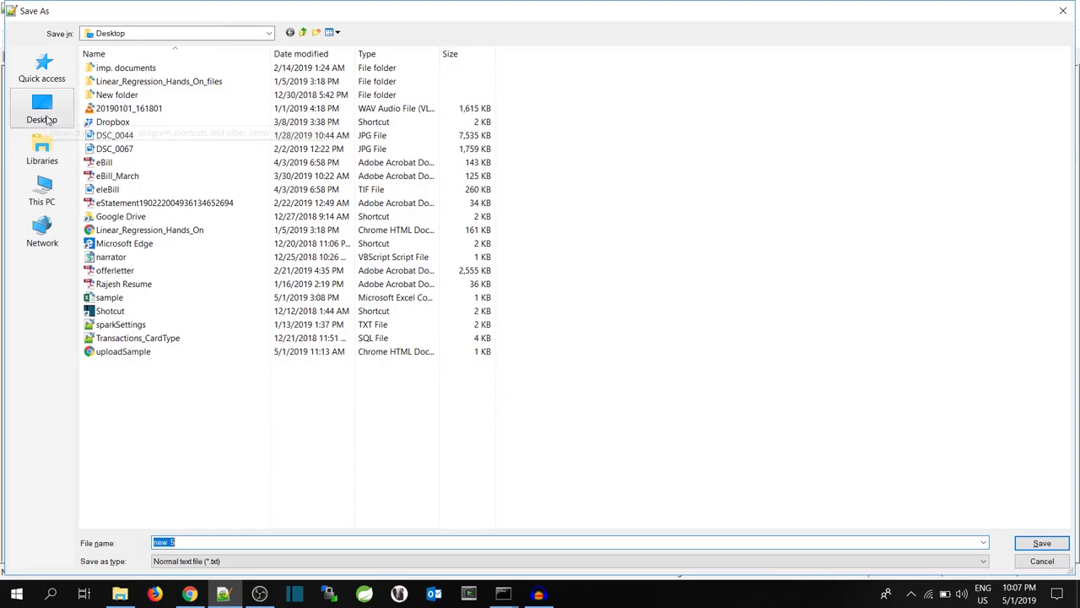
pyautogui.click(42, 190)
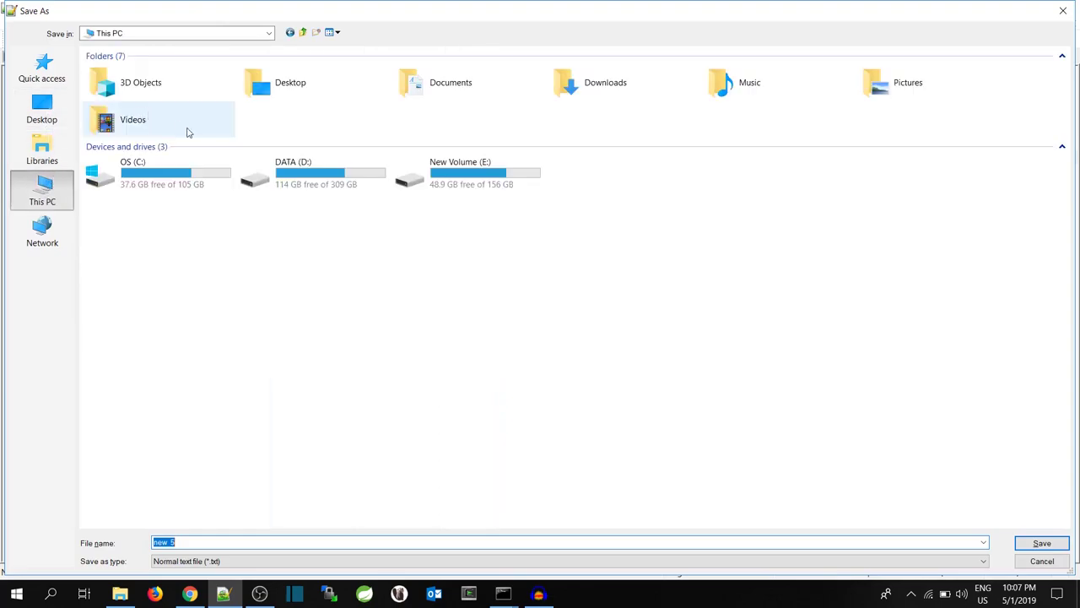
pyautogui.doubleClick(567, 91)
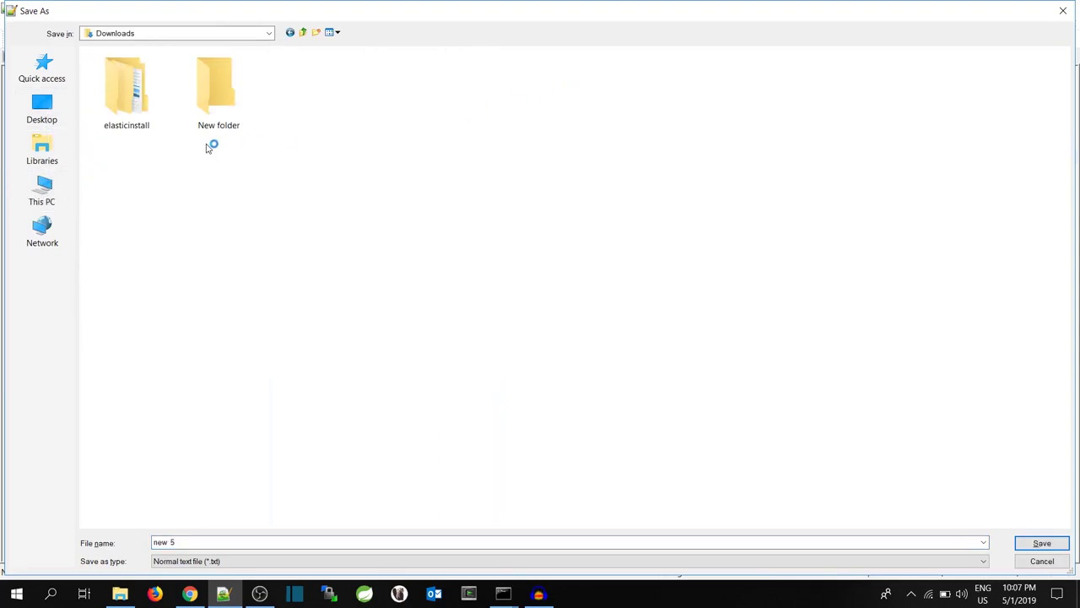
pyautogui.doubleClick(135, 111)
pyautogui.write('simpleconf')
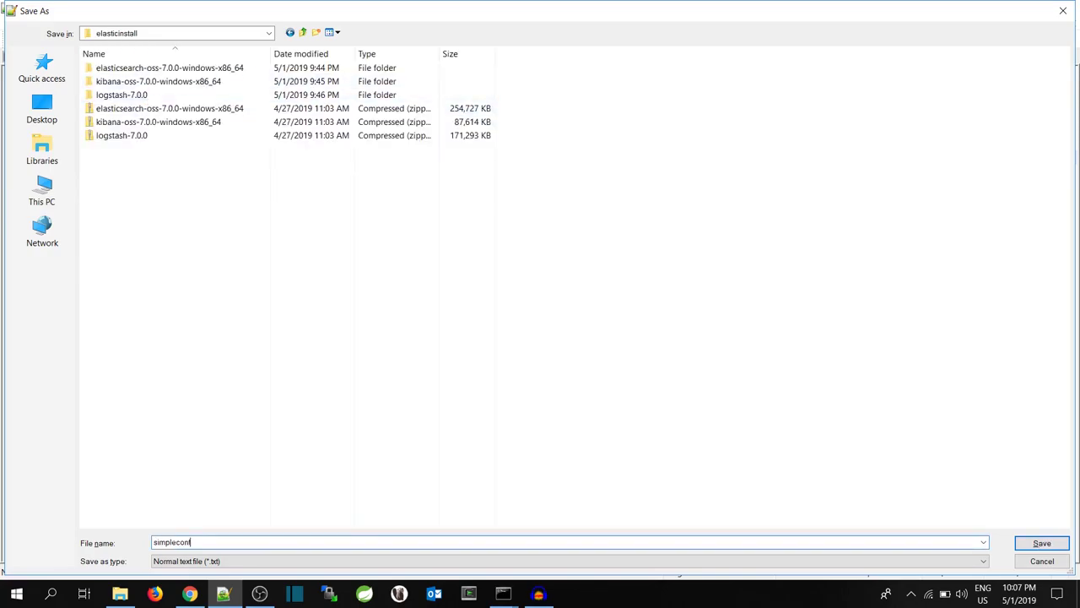
pyautogui.write('.conf')
pyautogui.click(1038, 542)
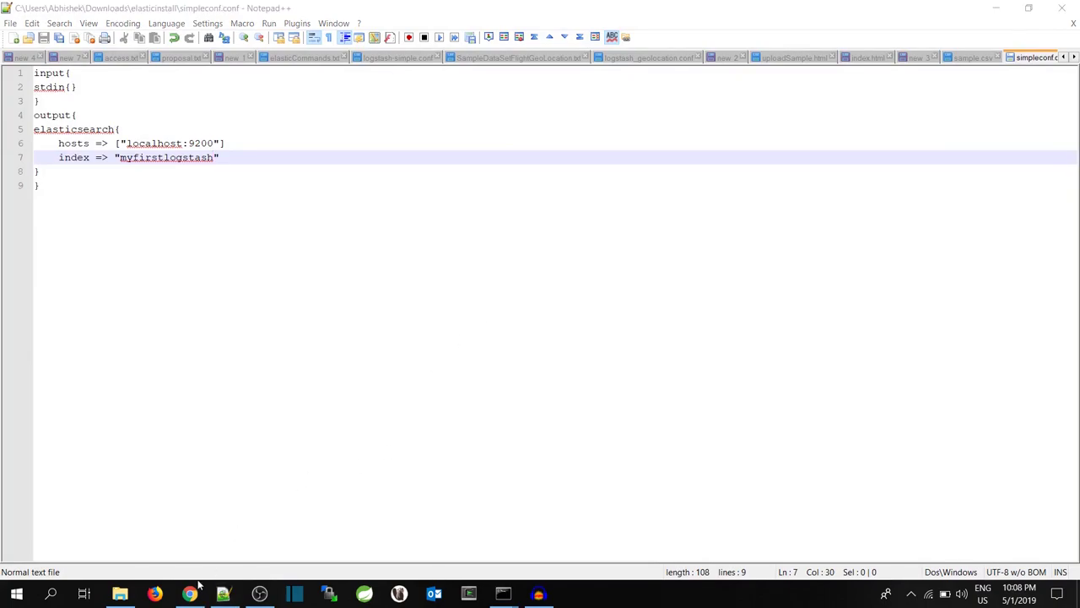
# - Launch Windows PowerShell from Windows search
pyautogui.click(52, 593)
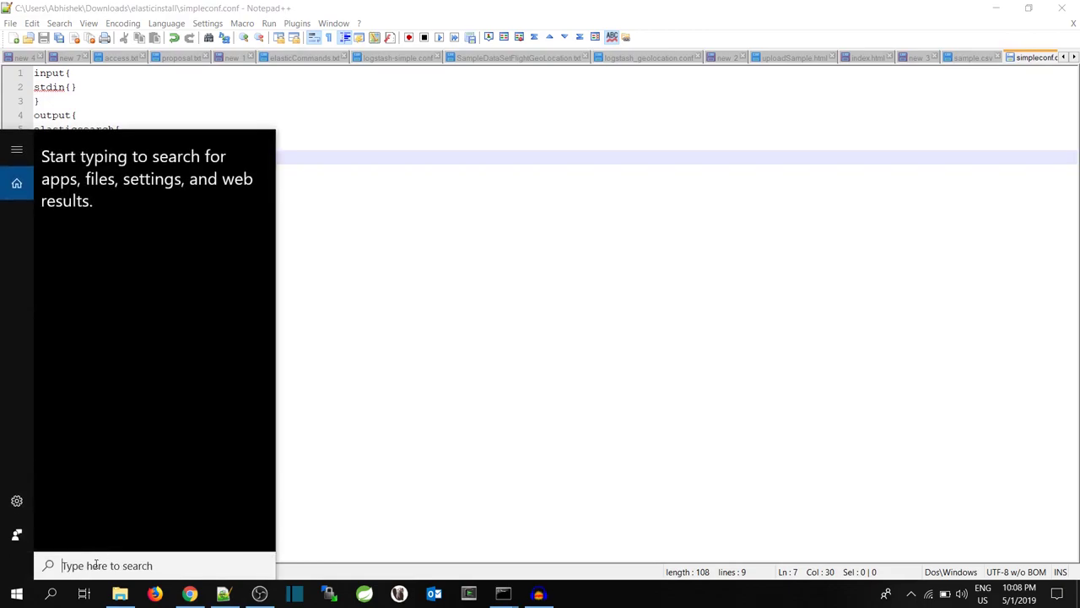
pyautogui.write('windo')
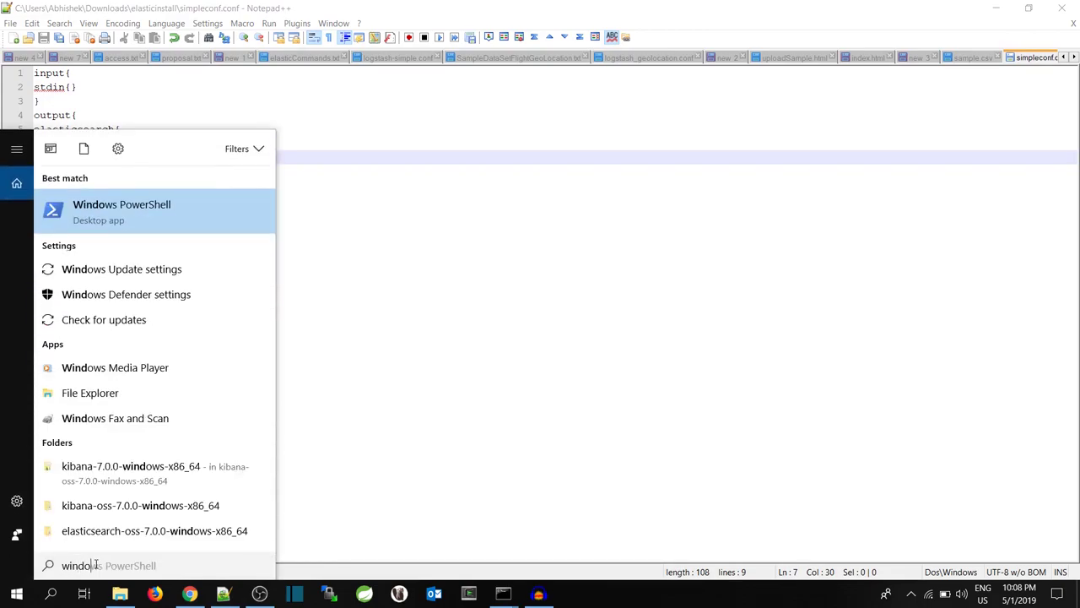
pyautogui.click(123, 219)
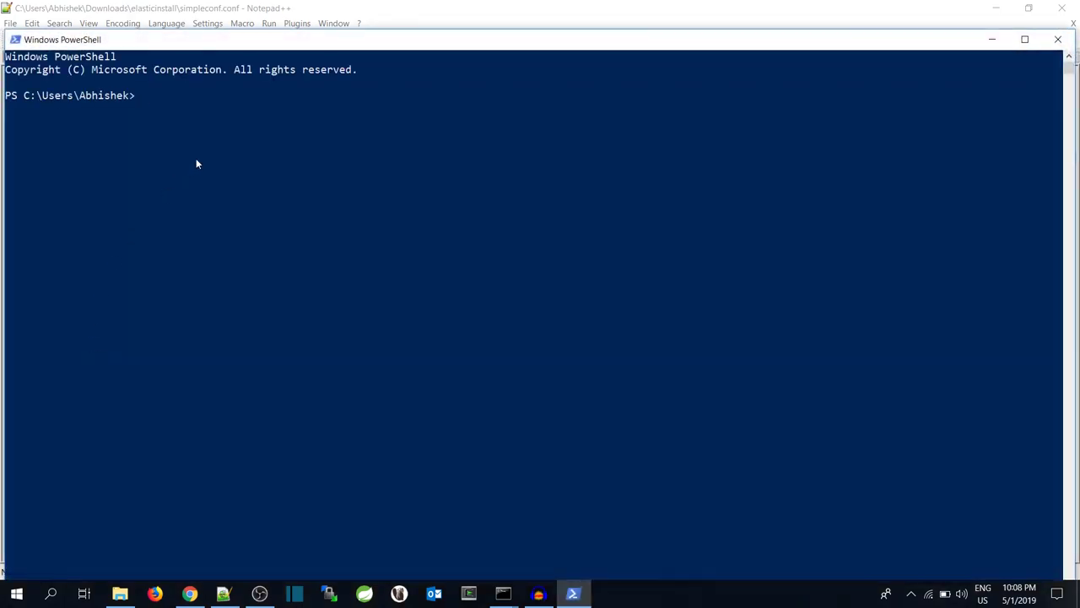
pyautogui.click(120, 593)
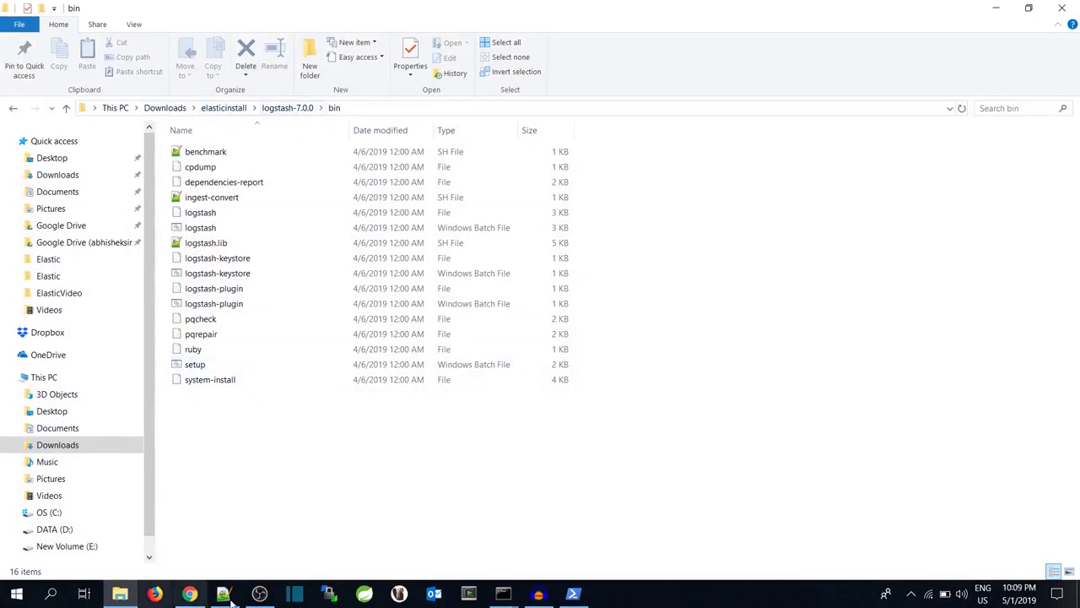
pyautogui.click(574, 594)
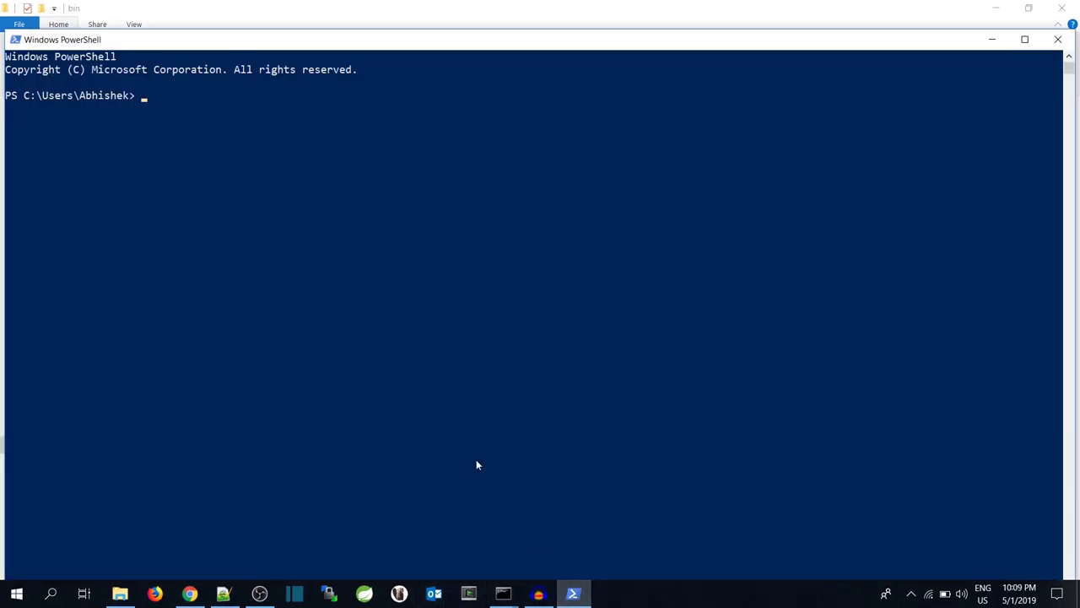
# - Change into Downloads\elasticinstall and list its contents with ls
pyautogui.write('cd .\\Dow')
pyautogui.write('n')
pyautogui.press('Tab')
pyautogui.write('ls')
pyautogui.press('Return')
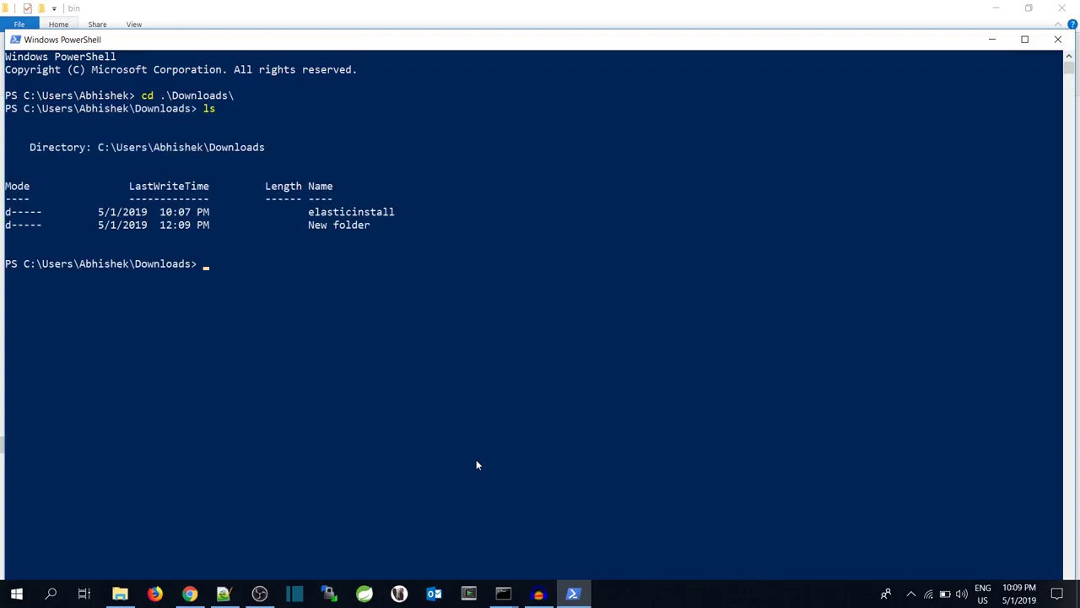
pyautogui.write('cd elast')
pyautogui.press('Tab')
pyautogui.press('Return')
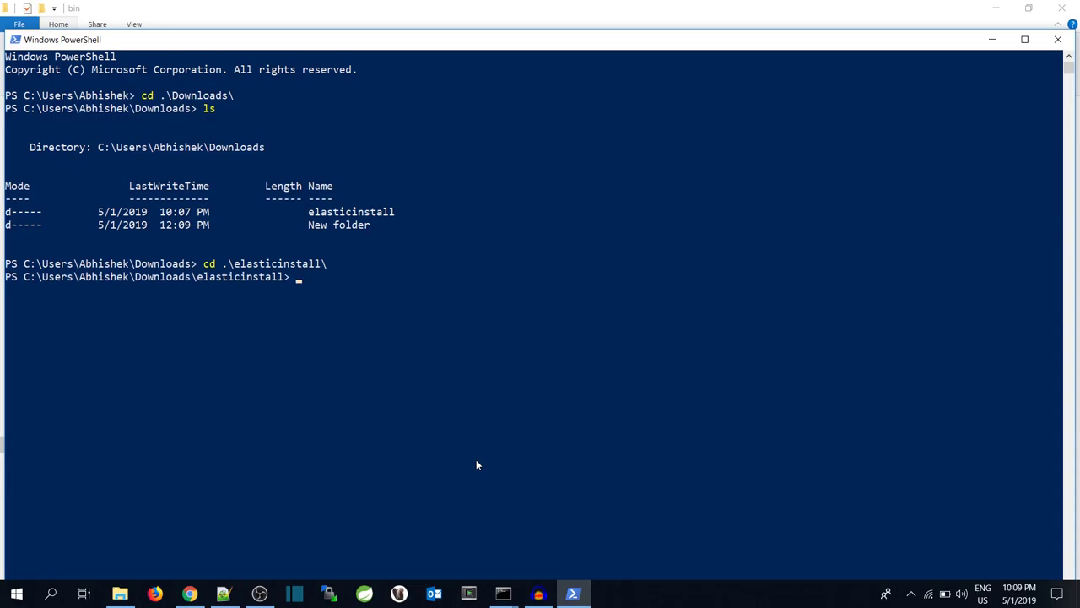
pyautogui.write('ls')
pyautogui.press('Return')
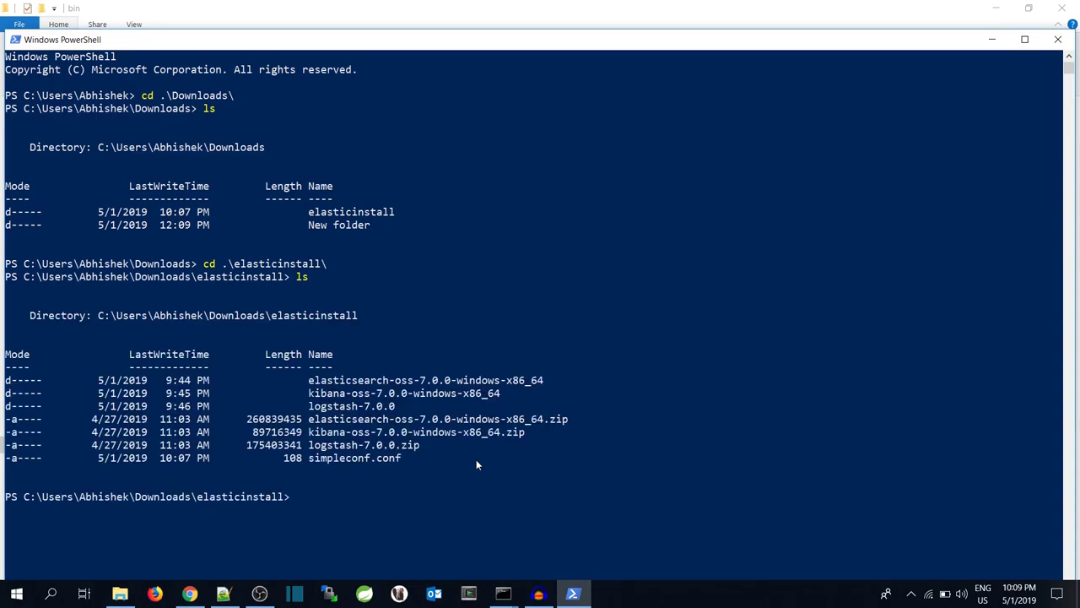
# - Type the command .\logstash-7.0.0\bin\logstash using Tab completion
pyautogui.write('cd lo')
pyautogui.press('BackSpace')
pyautogui.press('BackSpace')
pyautogui.press('BackSpace')
pyautogui.press('BackSpace')
pyautogui.press('BackSpace')
pyautogui.moveTo(311, 458); pyautogui.dragTo(398, 461)
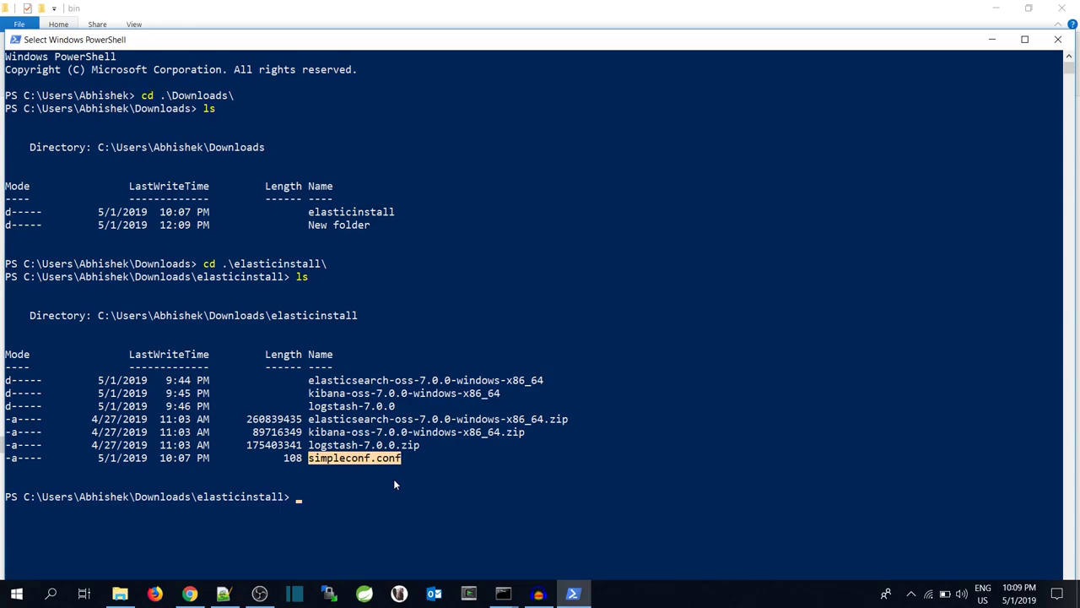
pyautogui.press('Return')
pyautogui.write('.\\lo')
pyautogui.press('Tab')
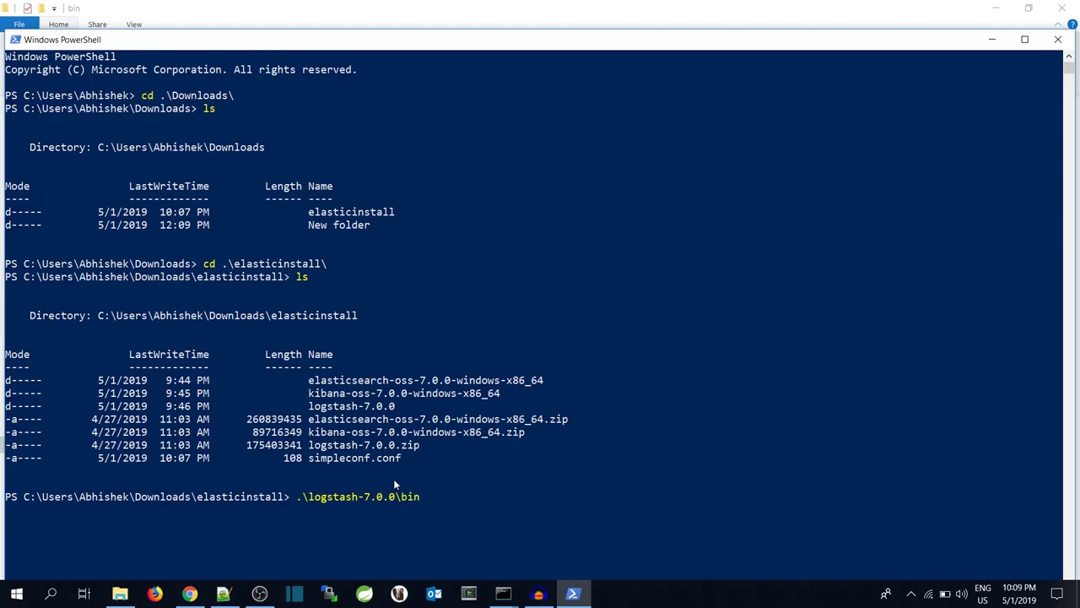
pyautogui.write('bin\\log')
pyautogui.press('Tab')
# - Check the logstash batch file in bin, then append -f .\simpleconf.conf to the command
pyautogui.click(120, 593)
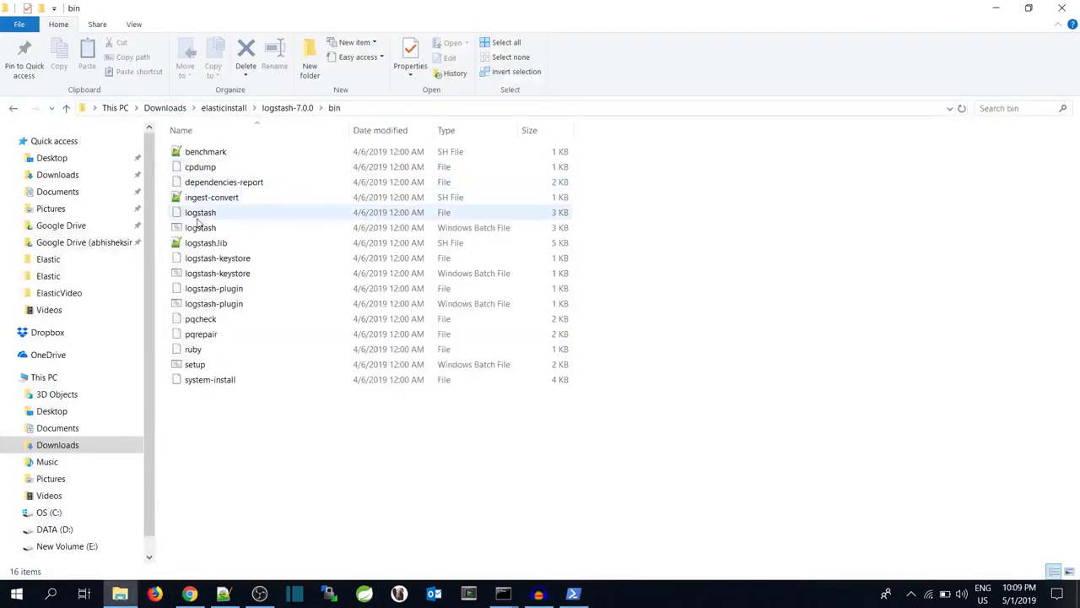
pyautogui.click(201, 231)
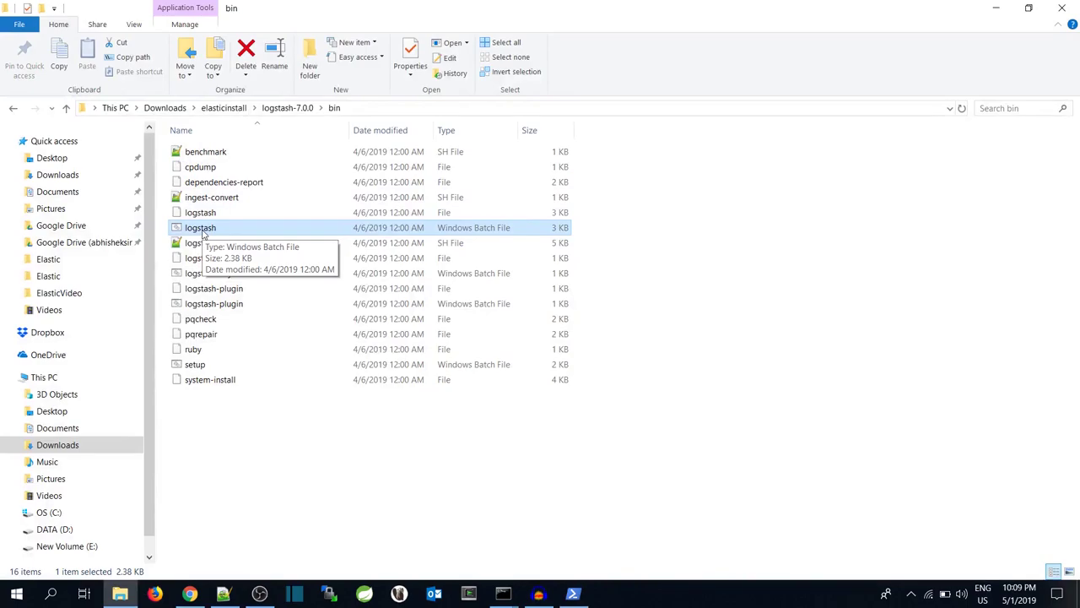
pyautogui.hotkey('alt', 'Tab')
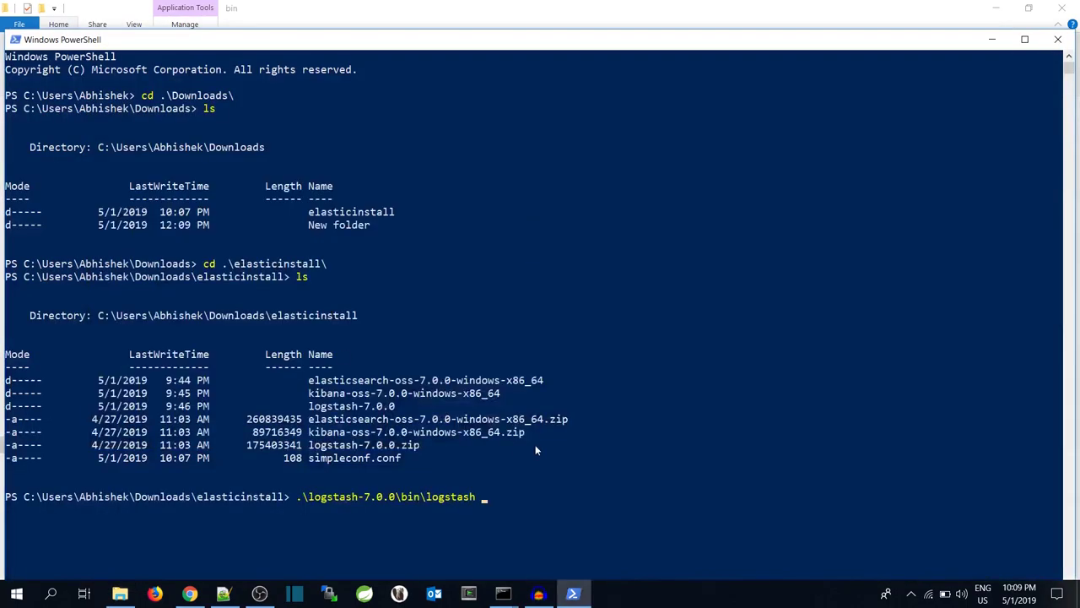
pyautogui.write('f')
pyautogui.write(' .\\sim')
pyautogui.press('Tab')
# - Review simpleconf.conf's stdin input, localhost:9200 host and myfirstlogstash index, then run Logstash in PowerShell
pyautogui.click(223, 593)
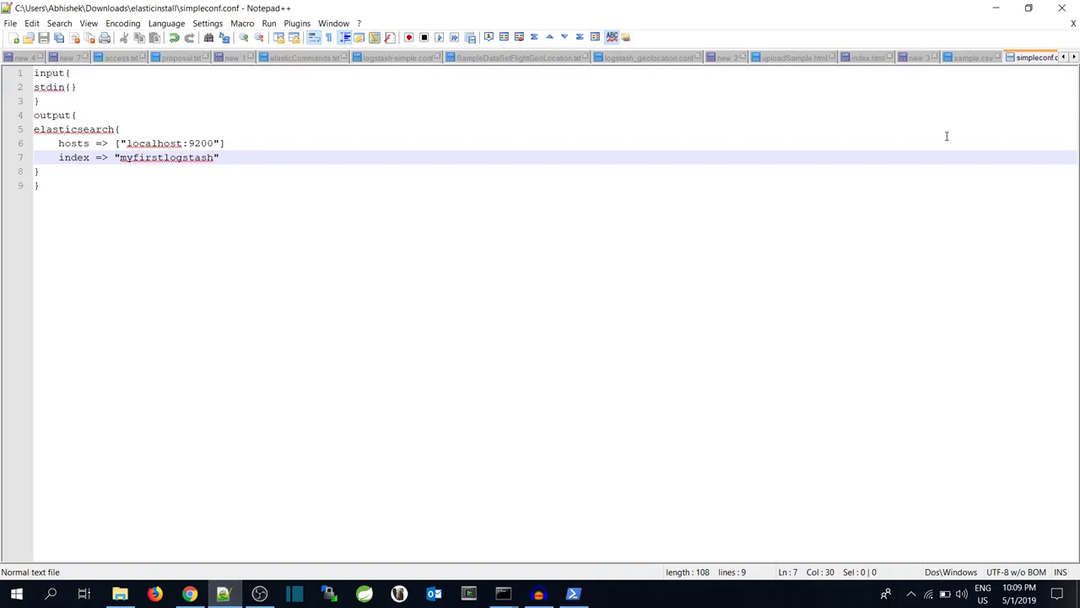
pyautogui.click(327, 195)
pyautogui.doubleClick(143, 144)
pyautogui.doubleClick(200, 143)
pyautogui.doubleClick(75, 157)
pyautogui.doubleClick(162, 159)
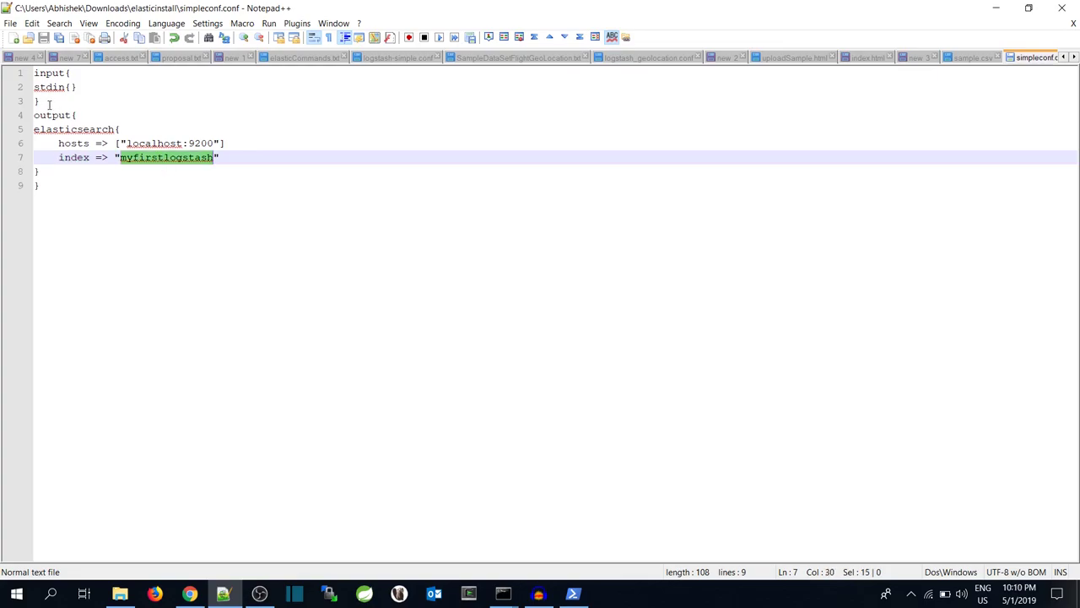
pyautogui.moveTo(39, 101); pyautogui.dragTo(39, 76)
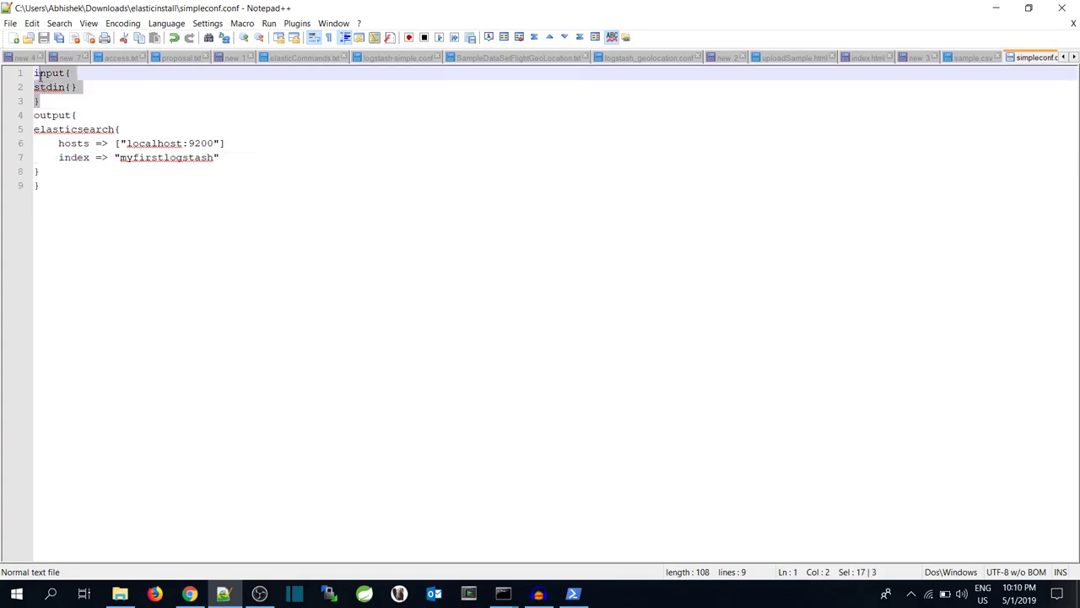
pyautogui.click(81, 116)
pyautogui.hotkey('alt', 'Tab')
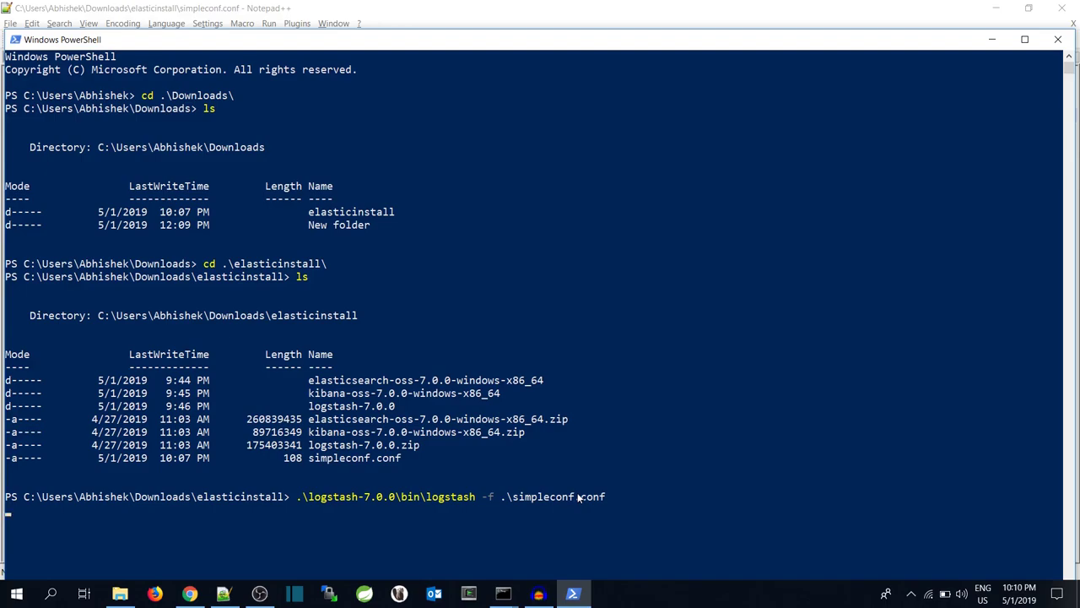
pyautogui.click(222, 593)
# - Copy the first six records of SampleDataSetFlightGeoLocation.txt into the Logstash console, then switch to Kibana
pyautogui.click(534, 60)
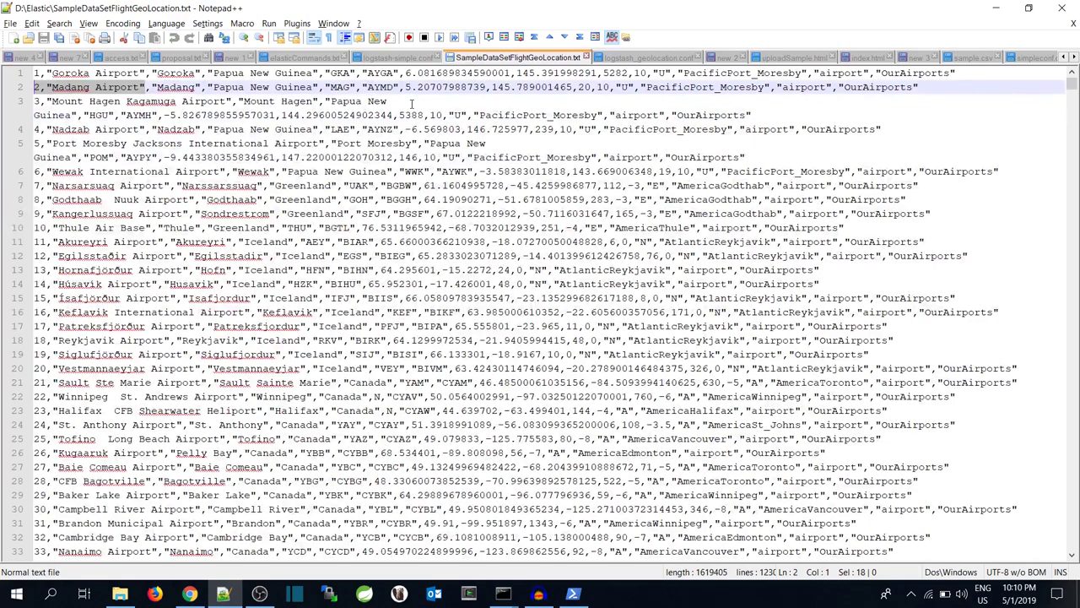
pyautogui.click(412, 102)
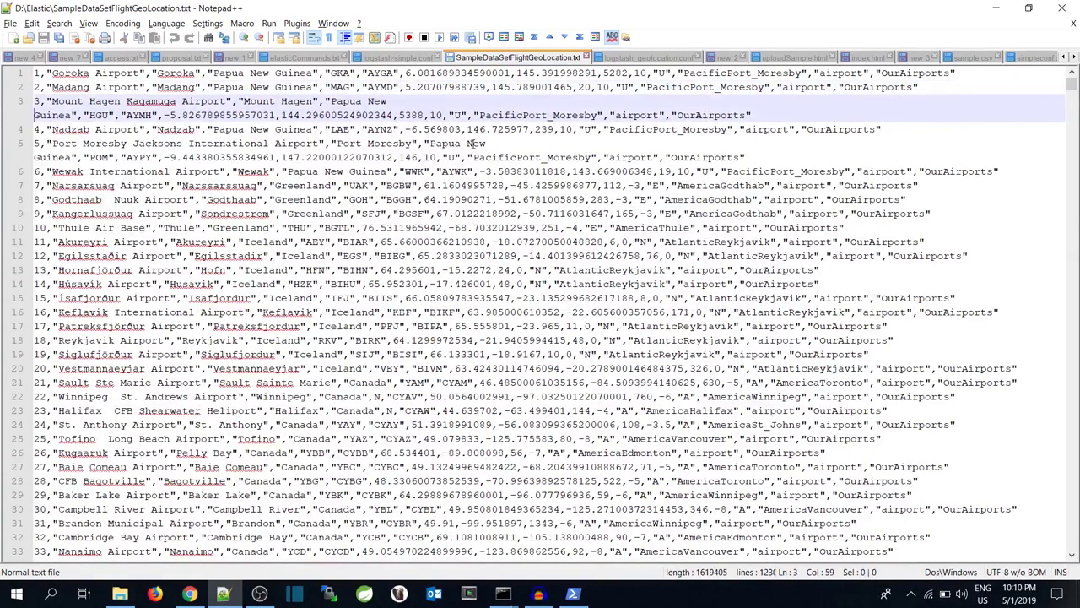
pyautogui.moveTo(1000, 172); pyautogui.dragTo(25, 73)
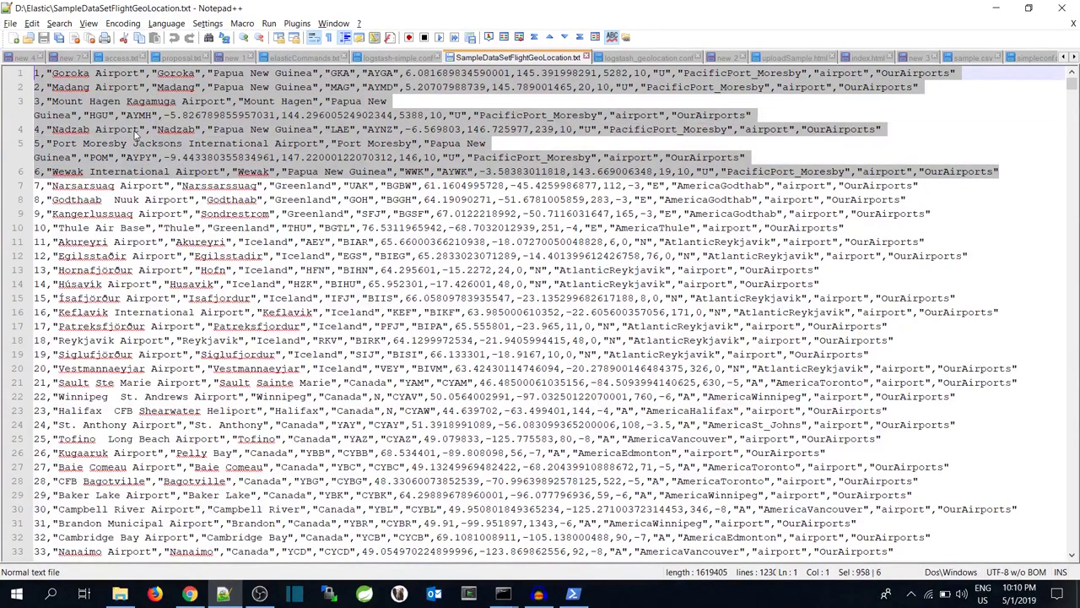
pyautogui.hotkey('alt', 'Tab')
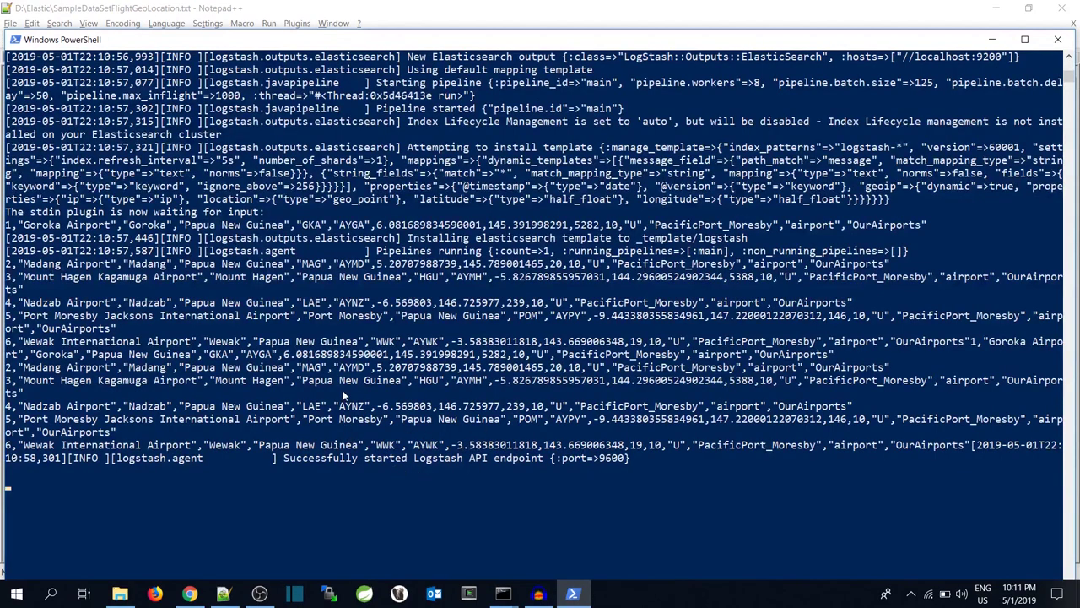
pyautogui.click(190, 594)
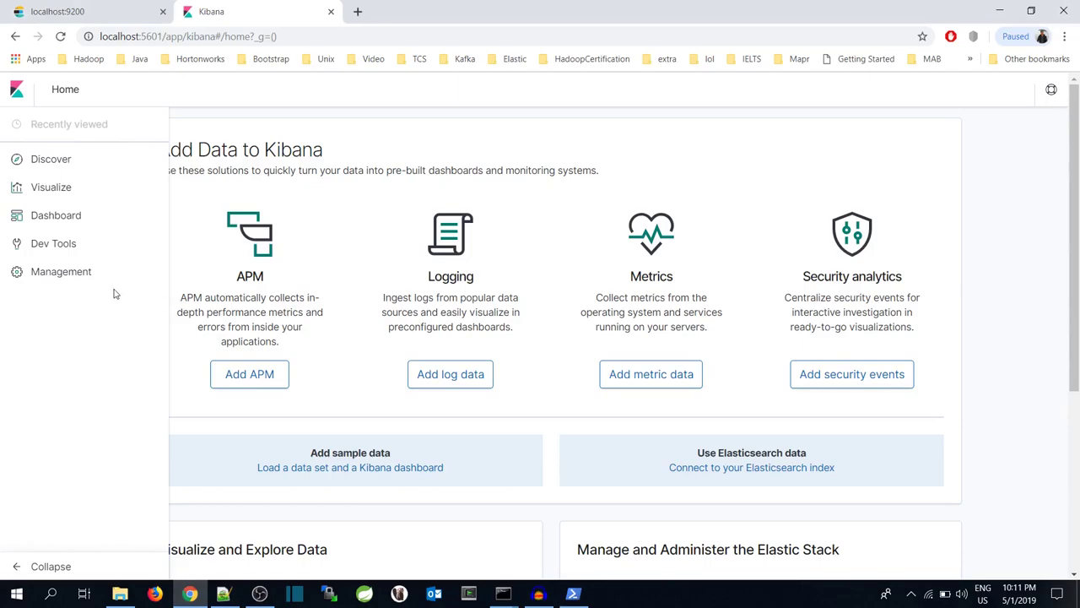
pyautogui.click(62, 274)
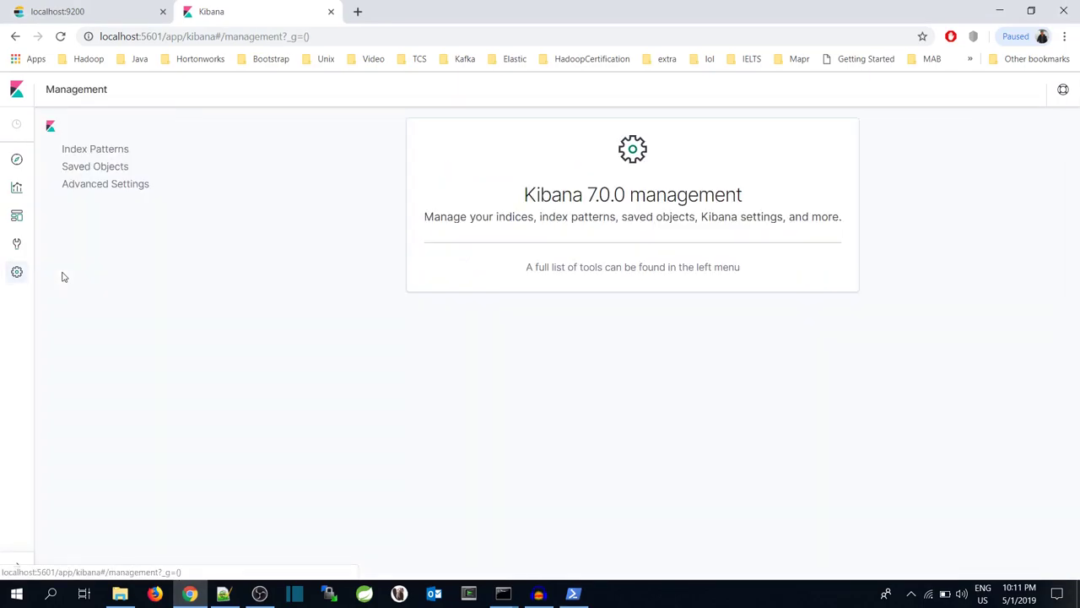
pyautogui.click(95, 151)
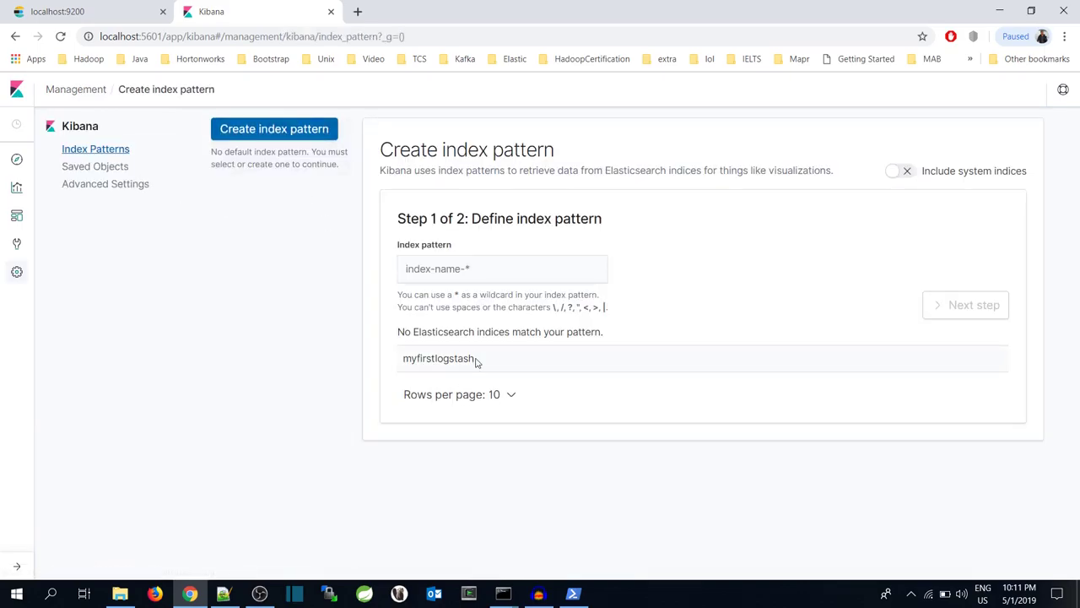
pyautogui.moveTo(477, 362); pyautogui.dragTo(404, 360)
pyautogui.hotkey('ctrl', 'c')
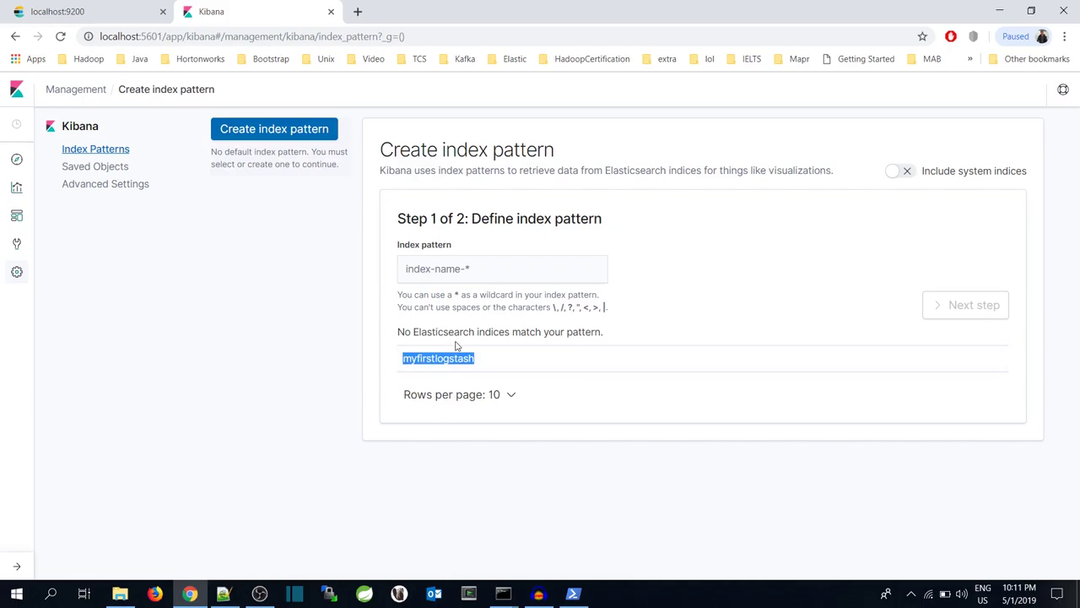
pyautogui.click(435, 270)
pyautogui.hotkey('ctrl', 'v')
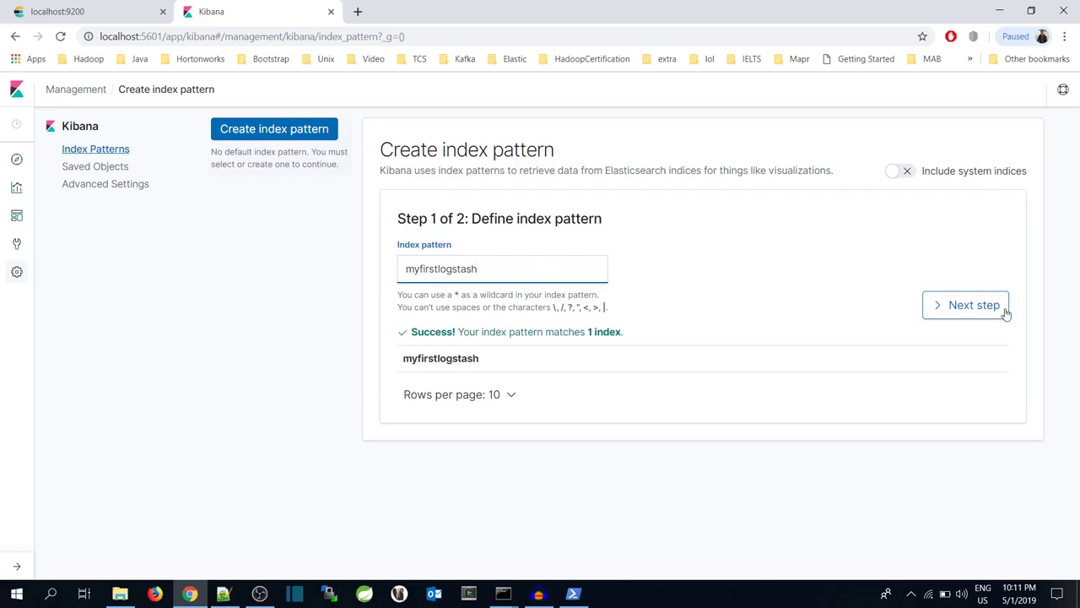
pyautogui.click(970, 308)
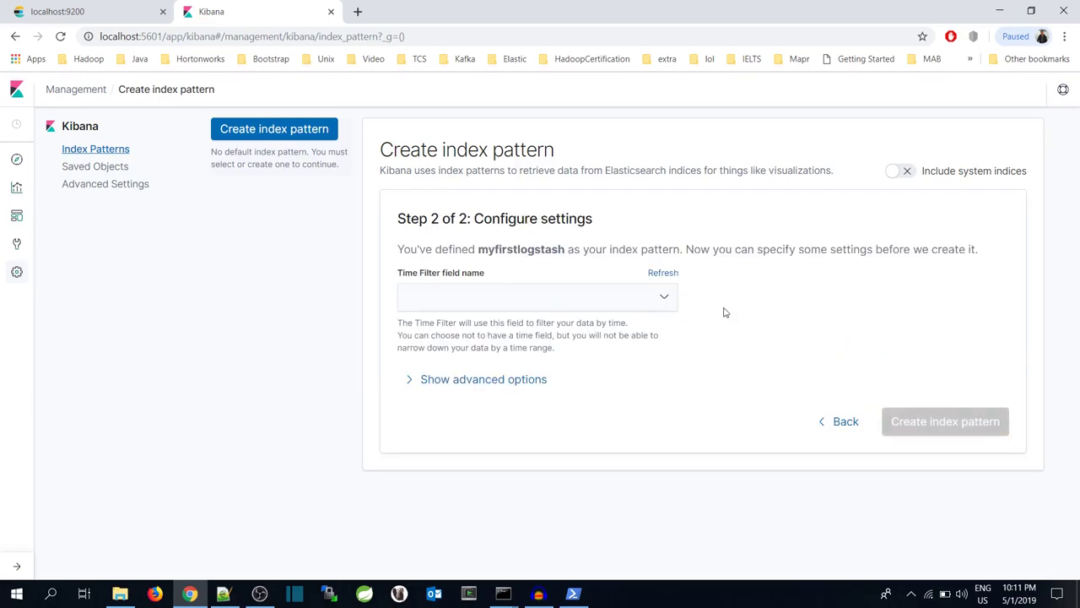
pyautogui.click(663, 301)
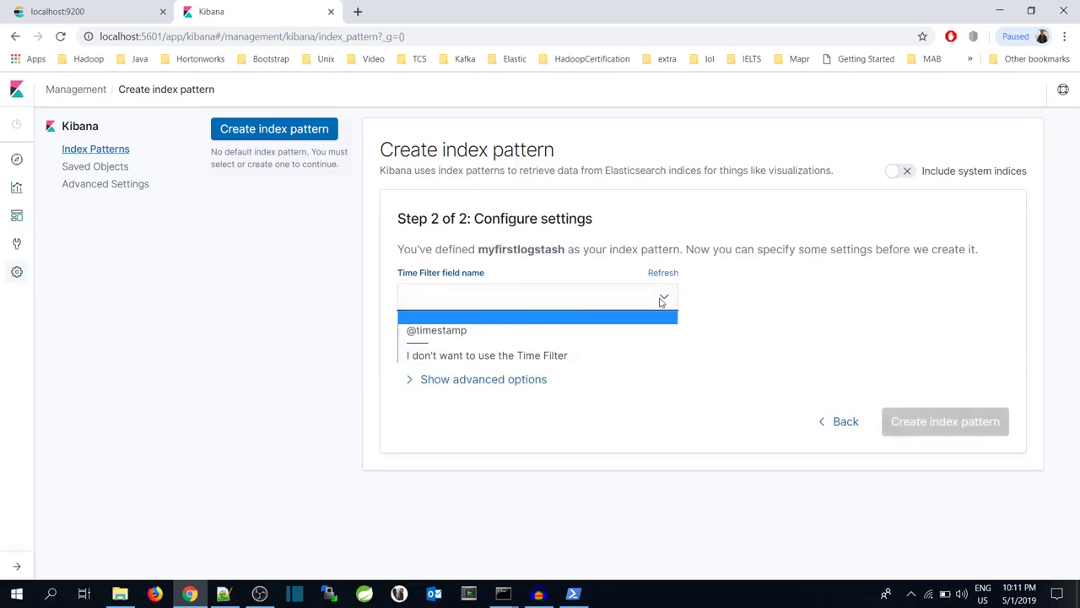
pyautogui.click(630, 332)
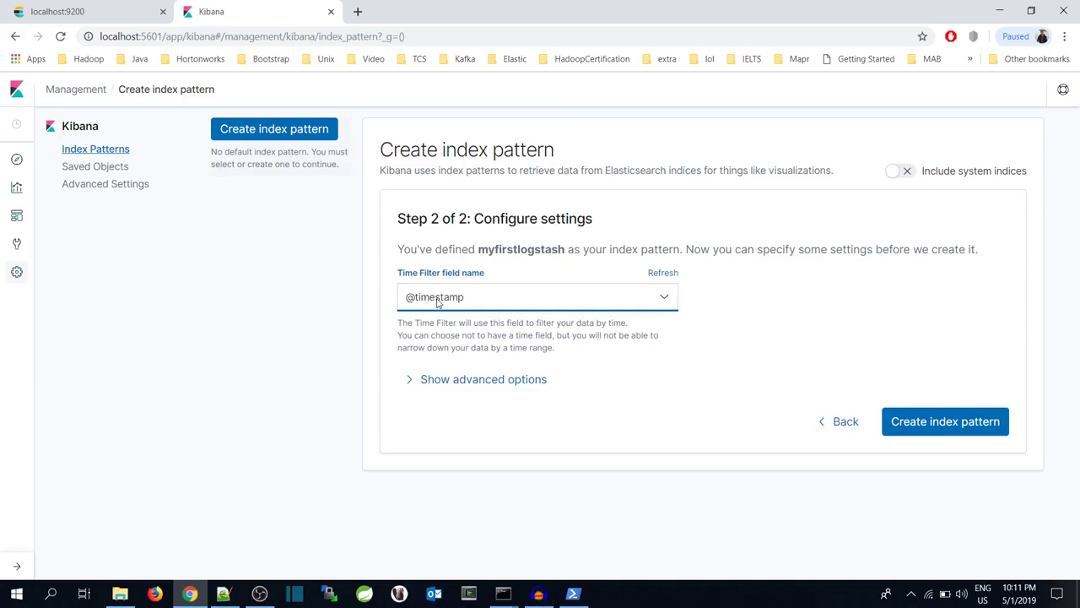
# - Create the pattern, check the message field on page 2 of the fields, and open Discover
pyautogui.click(926, 421)
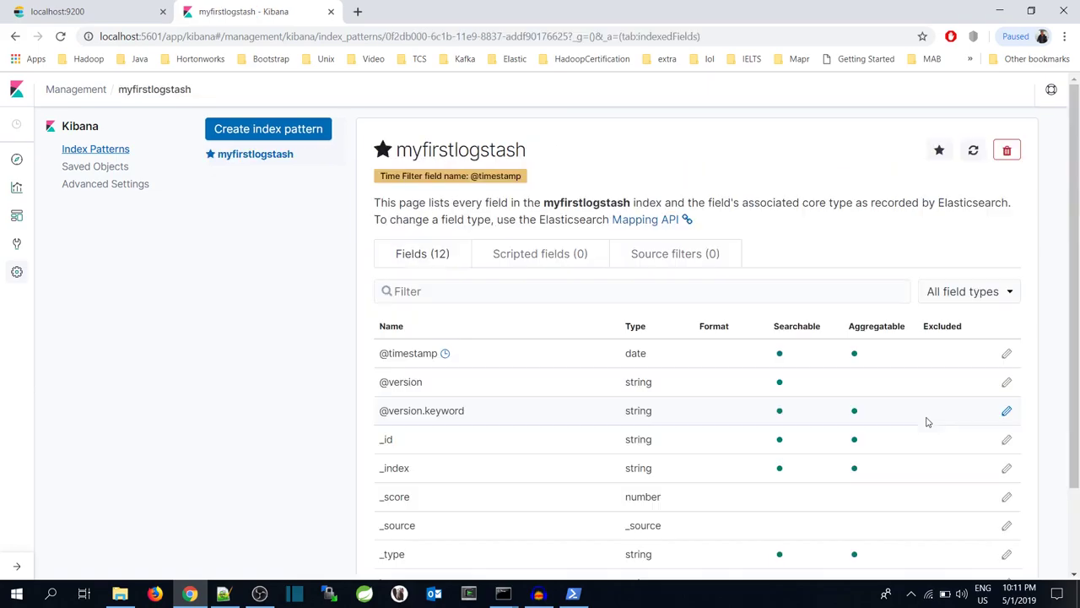
pyautogui.scroll(-2, 881, 410)
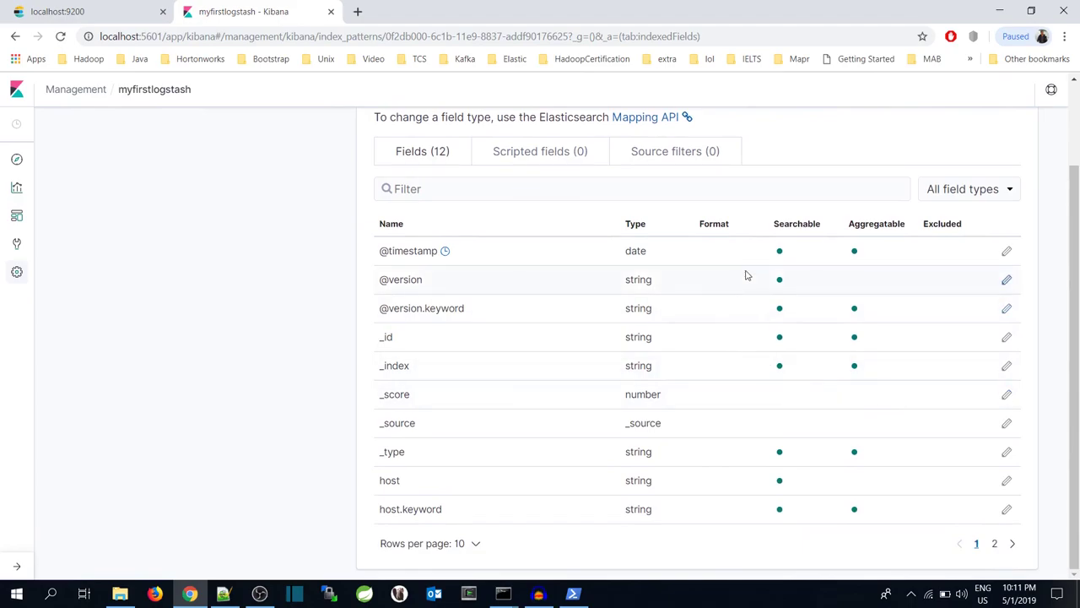
pyautogui.click(995, 543)
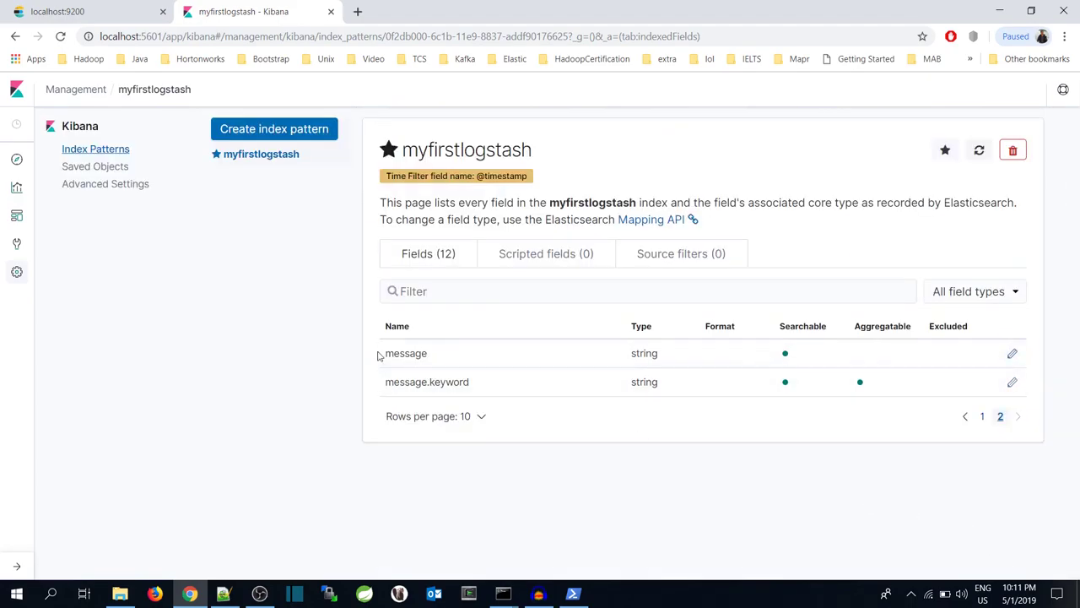
pyautogui.moveTo(386, 354); pyautogui.dragTo(427, 354)
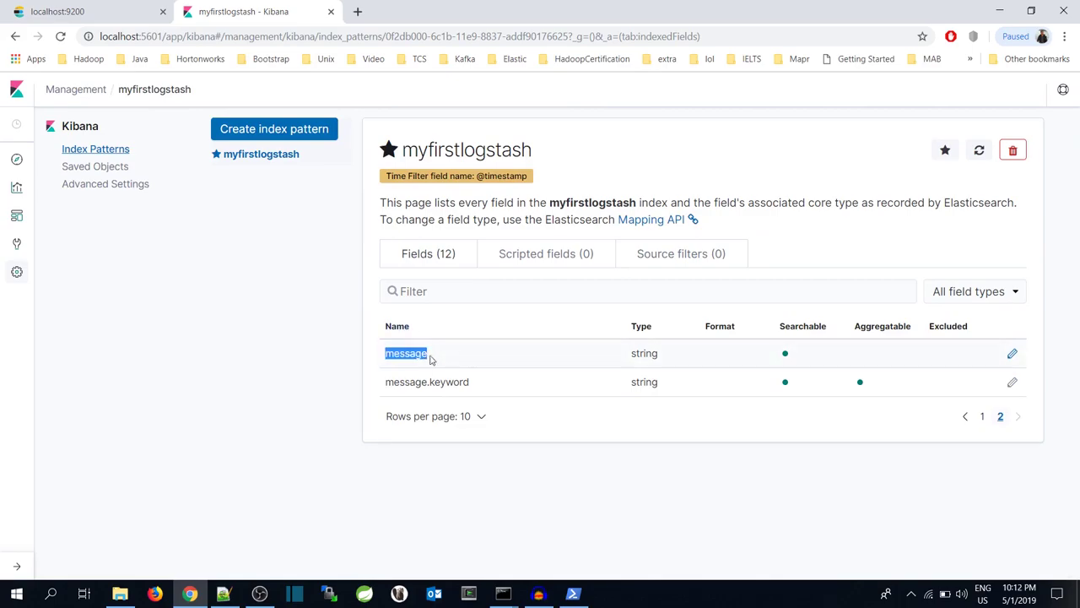
pyautogui.moveTo(430, 355); pyautogui.dragTo(393, 354)
pyautogui.click(15, 566)
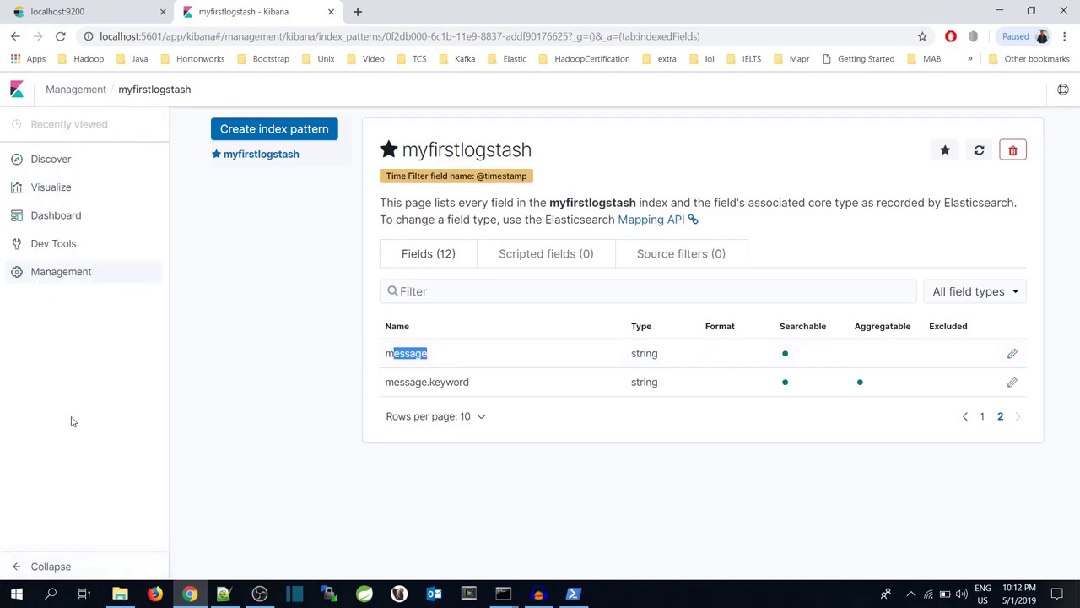
pyautogui.click(48, 163)
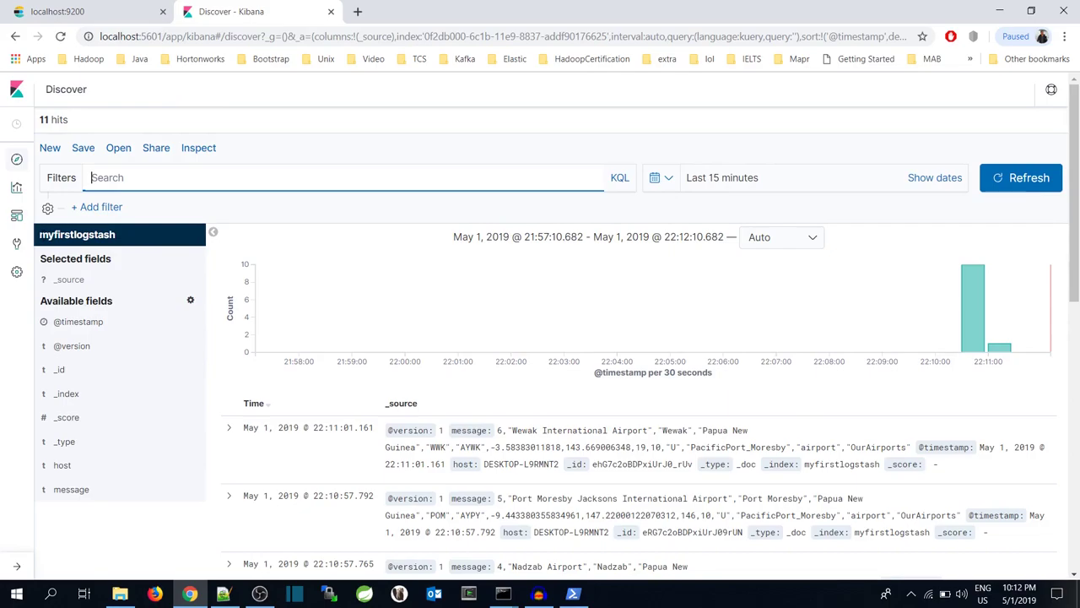
# - Browse the myfirstlogstash hits in Discover and expand the 22:10:57.734 document
pyautogui.moveTo(39, 234); pyautogui.dragTo(114, 235)
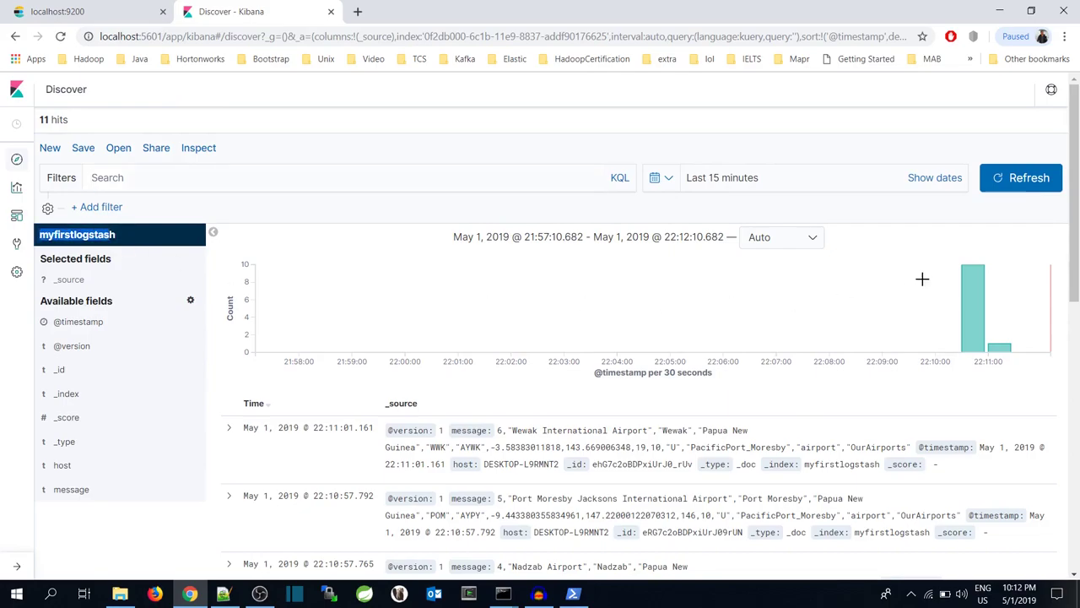
pyautogui.moveTo(971, 281)
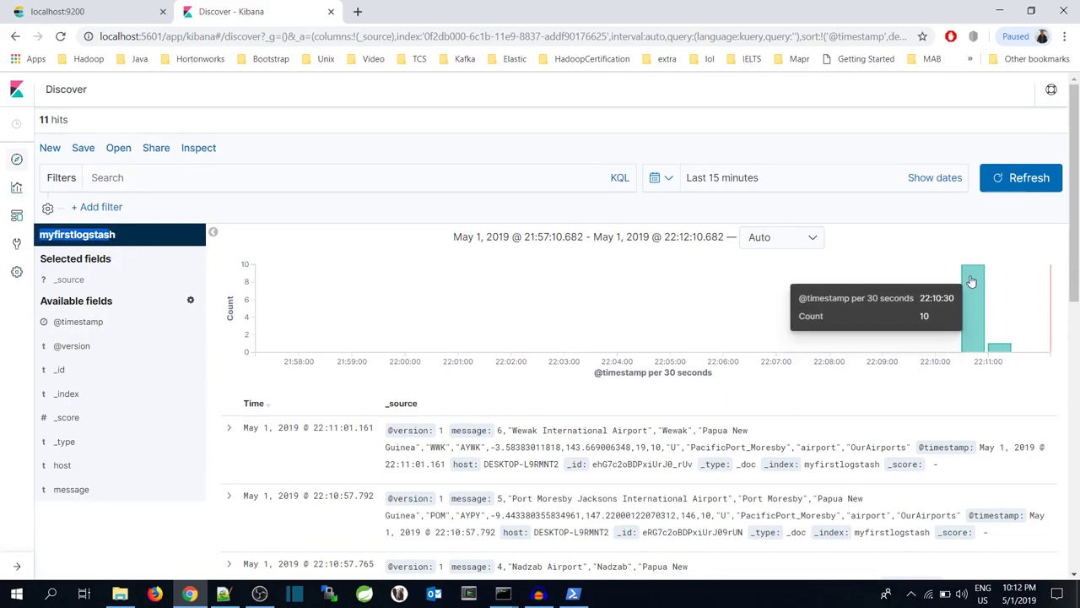
pyautogui.moveTo(1001, 354)
pyautogui.scroll(-4, 928, 346)
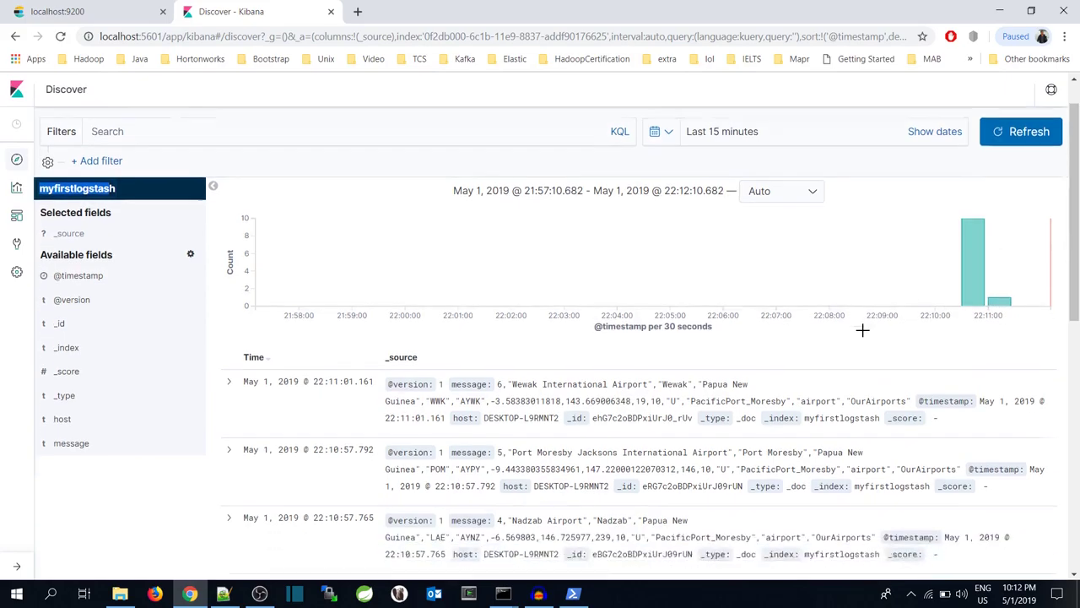
pyautogui.scroll(2, 861, 330)
pyautogui.scroll(-4, 358, 212)
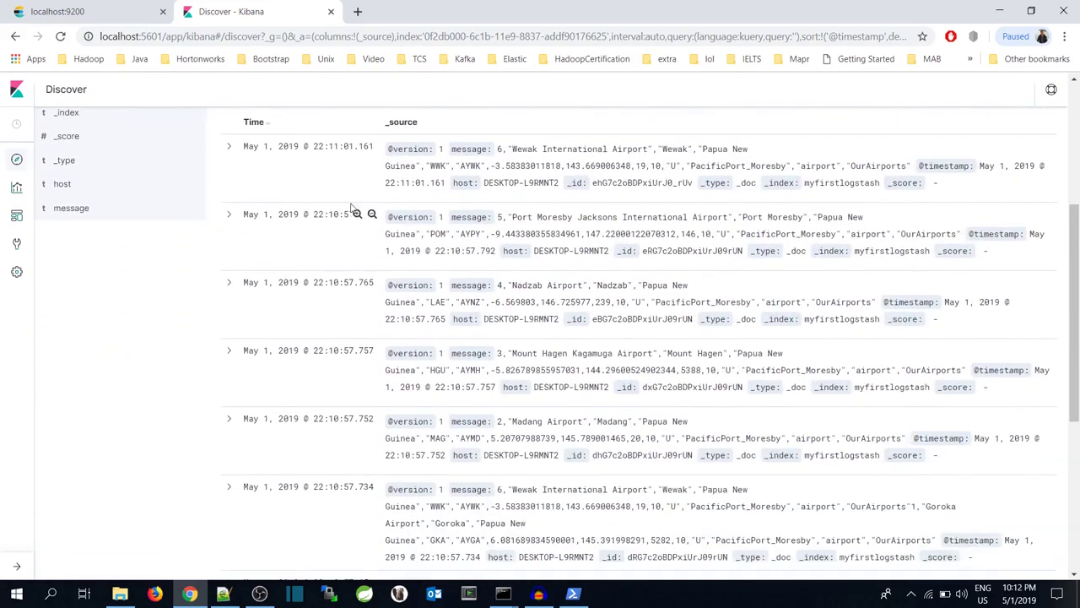
pyautogui.click(228, 284)
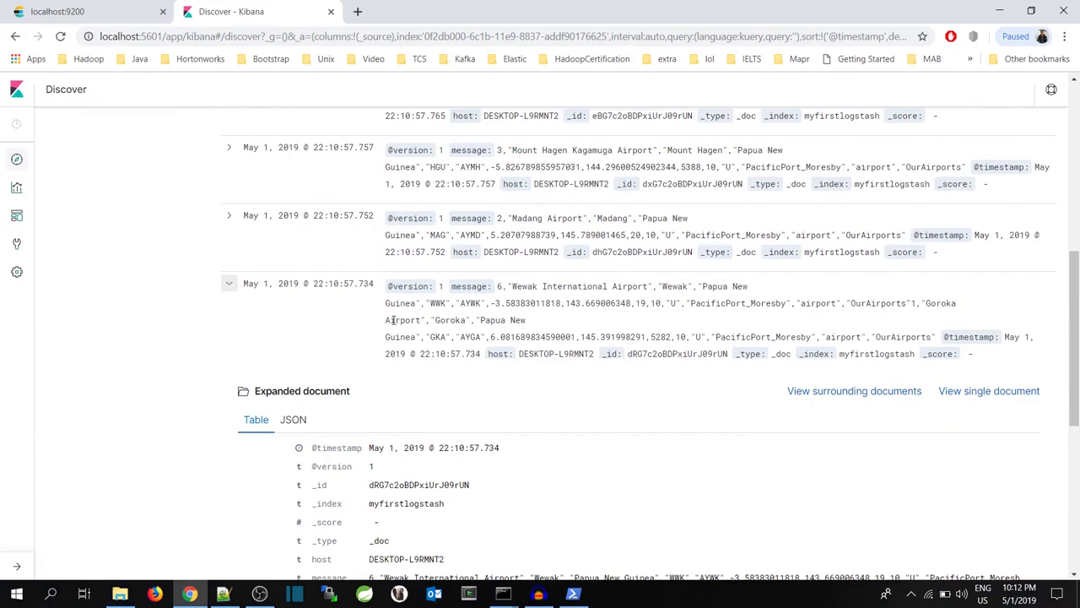
pyautogui.scroll(-3, 312, 297)
# - Highlight 'Wewak International Airport' in its message and compare it with line 6 in Notepad++
pyautogui.moveTo(311, 296); pyautogui.dragTo(581, 321)
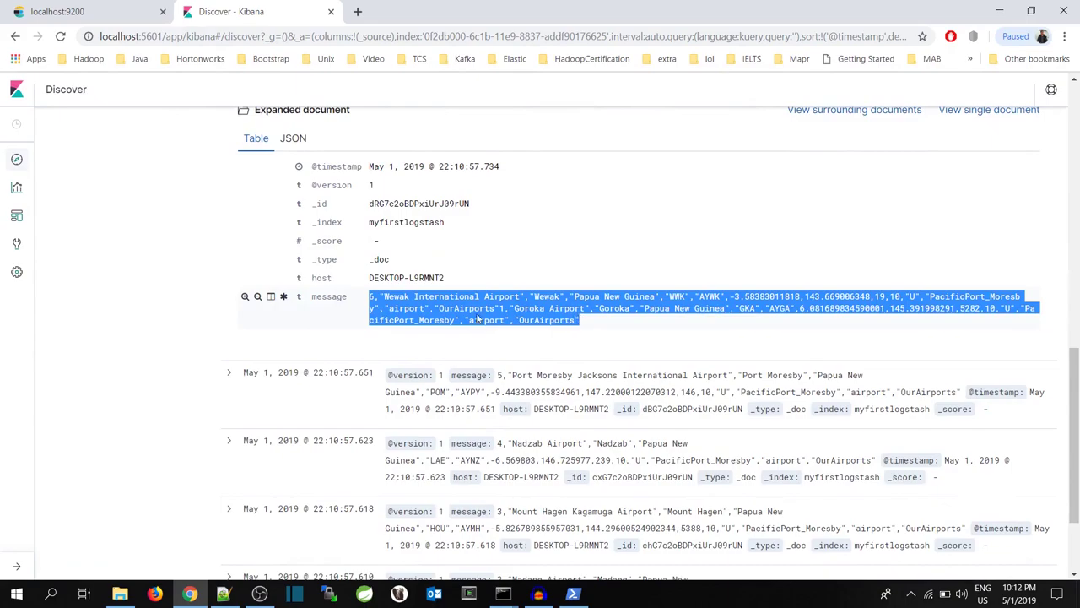
pyautogui.click(372, 296)
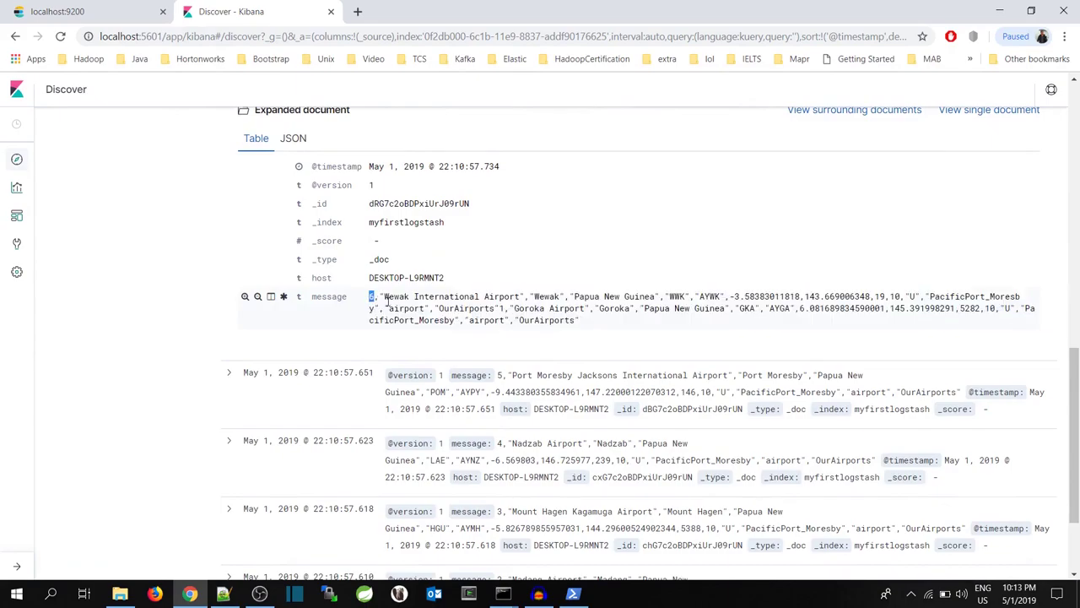
pyautogui.moveTo(384, 296); pyautogui.dragTo(522, 297)
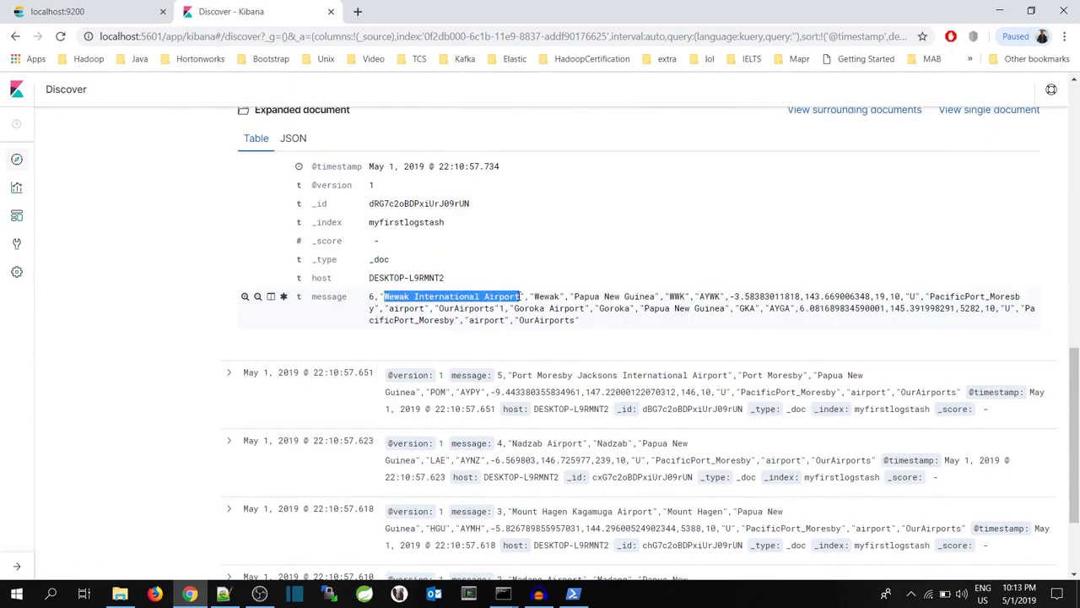
pyautogui.click(222, 593)
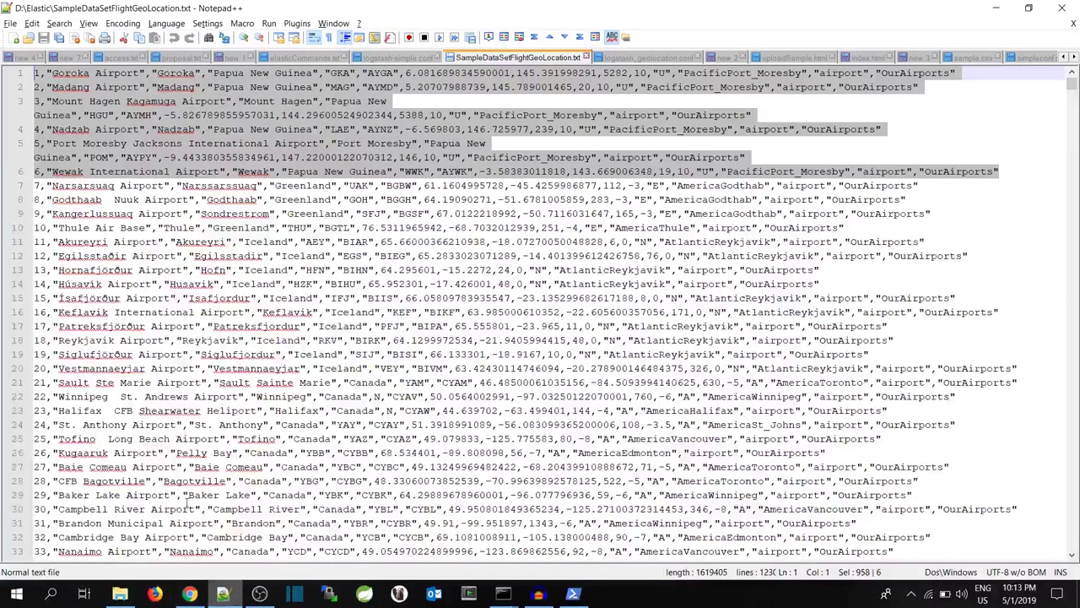
pyautogui.moveTo(36, 172); pyautogui.dragTo(999, 171)
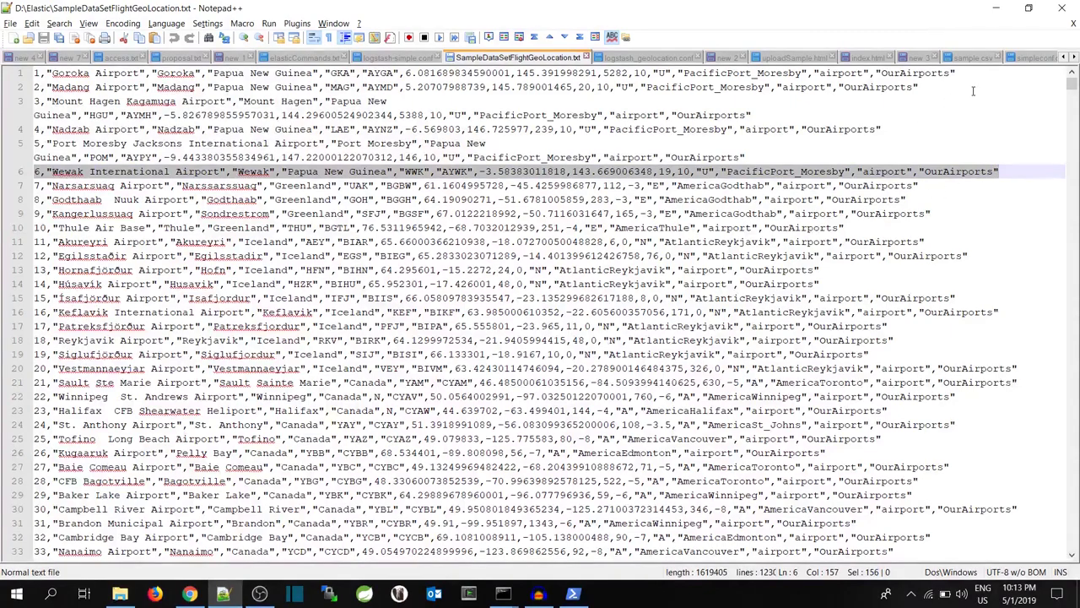
pyautogui.click(998, 10)
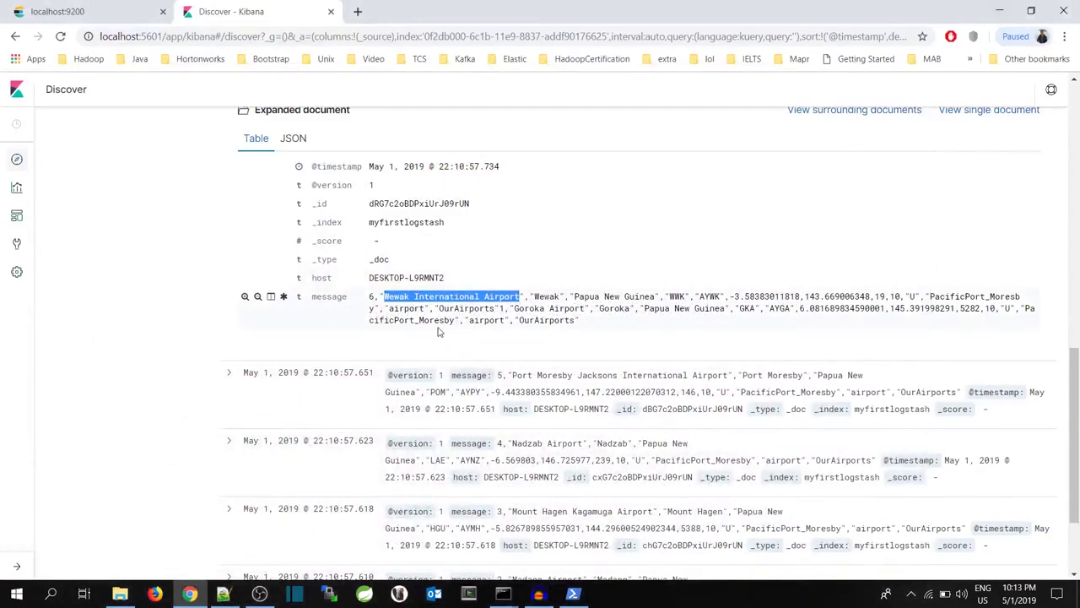
pyautogui.scroll(10, 430, 308)
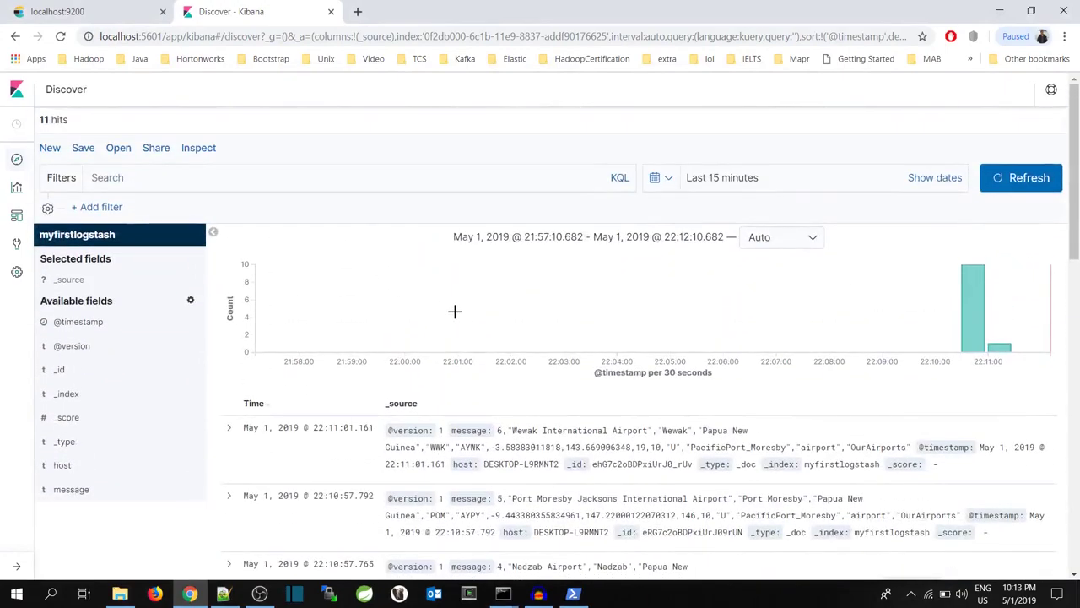